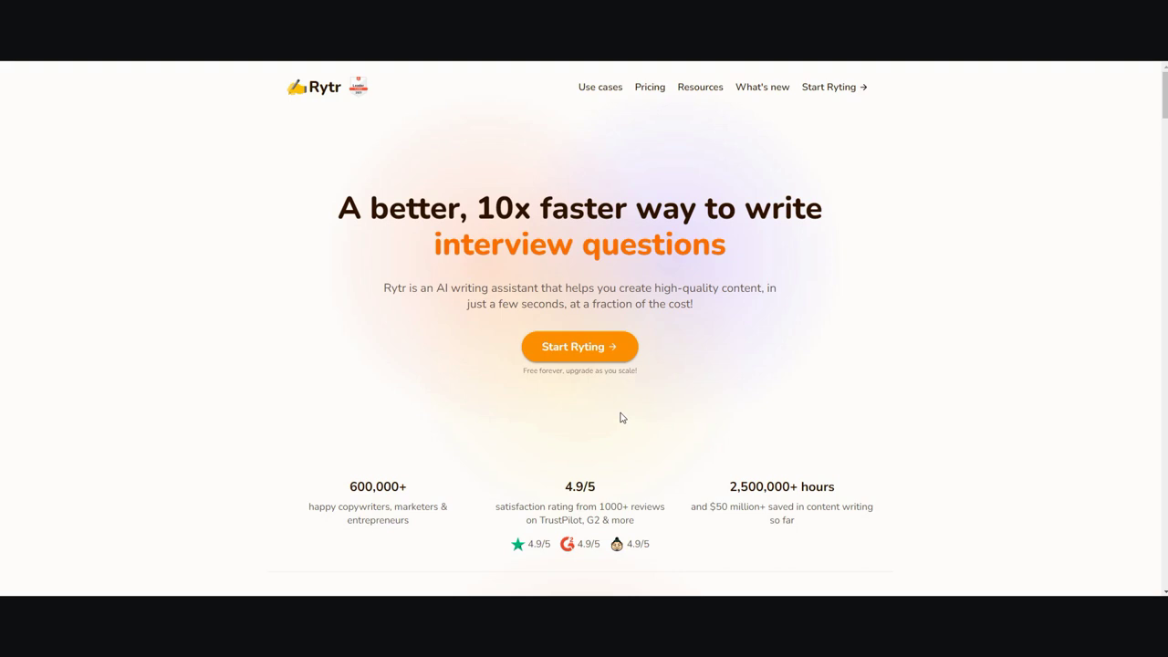
Generate a Blog Idea & Outline in Rytr for the keyword 'weight loss for men over 40'.
{"action": "left_click", "coordinate": [611, 360]}
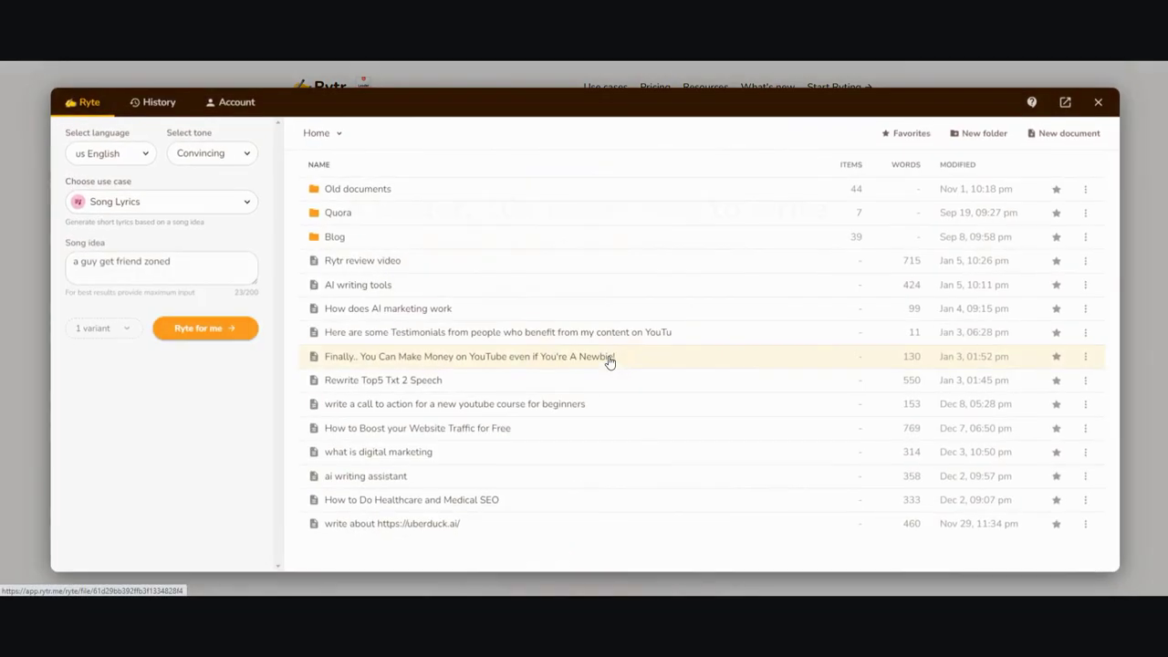
{"action": "left_click", "coordinate": [239, 201]}
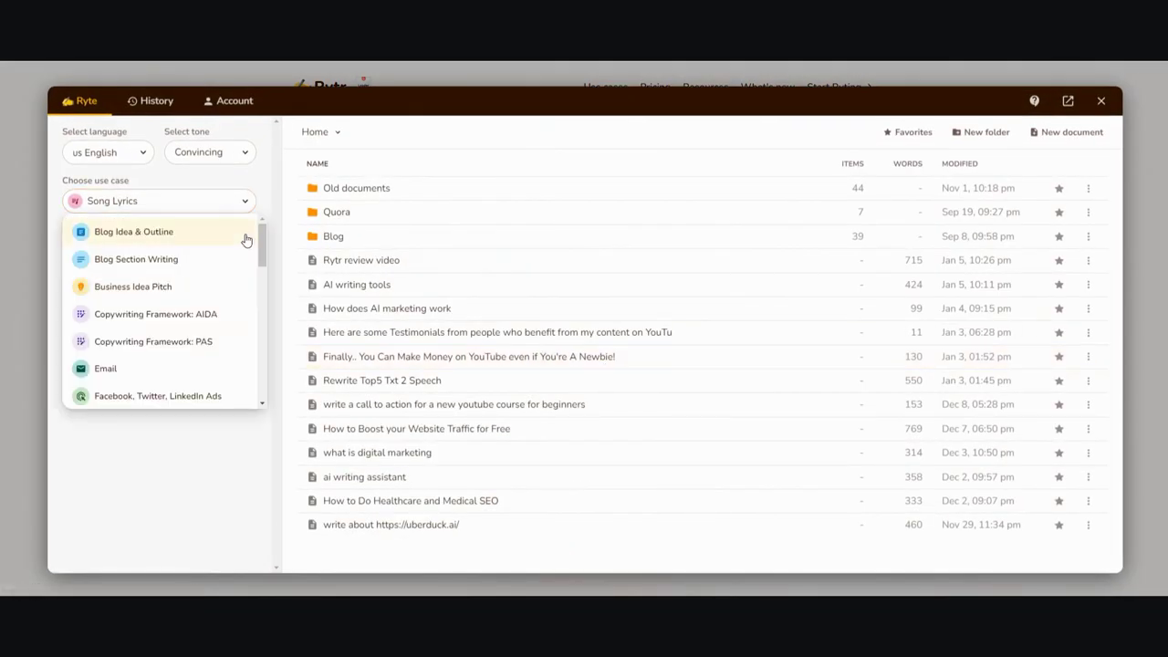
{"action": "left_click_drag", "start_coordinate": [264, 242], "coordinate": [264, 245]}
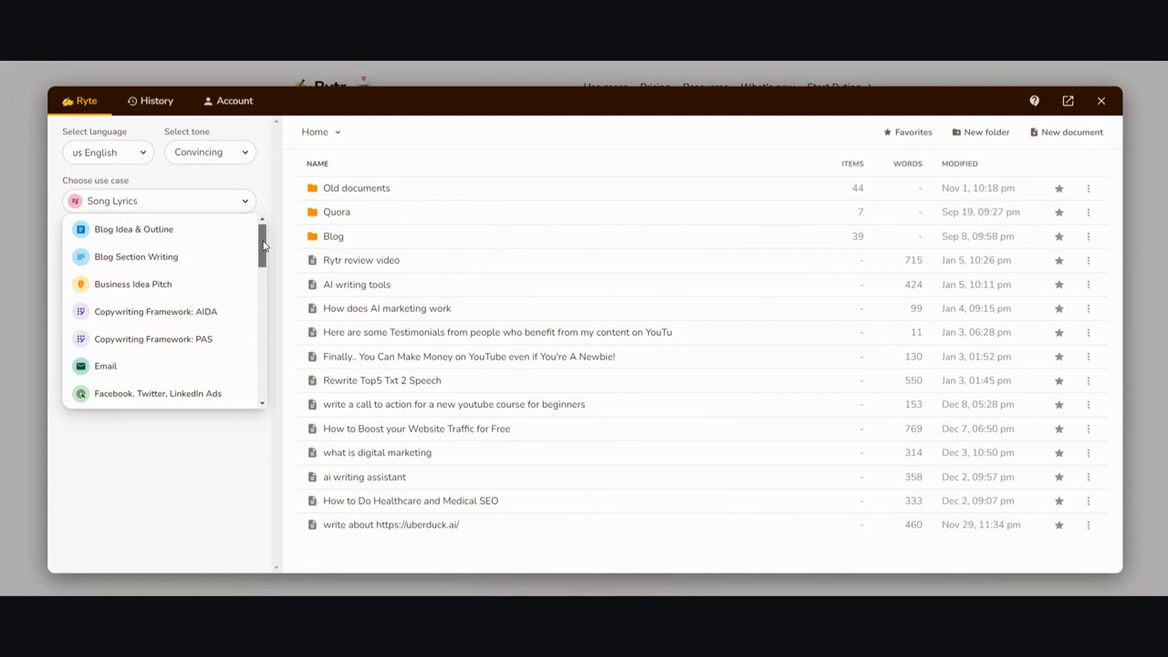
{"action": "left_click", "coordinate": [177, 231]}
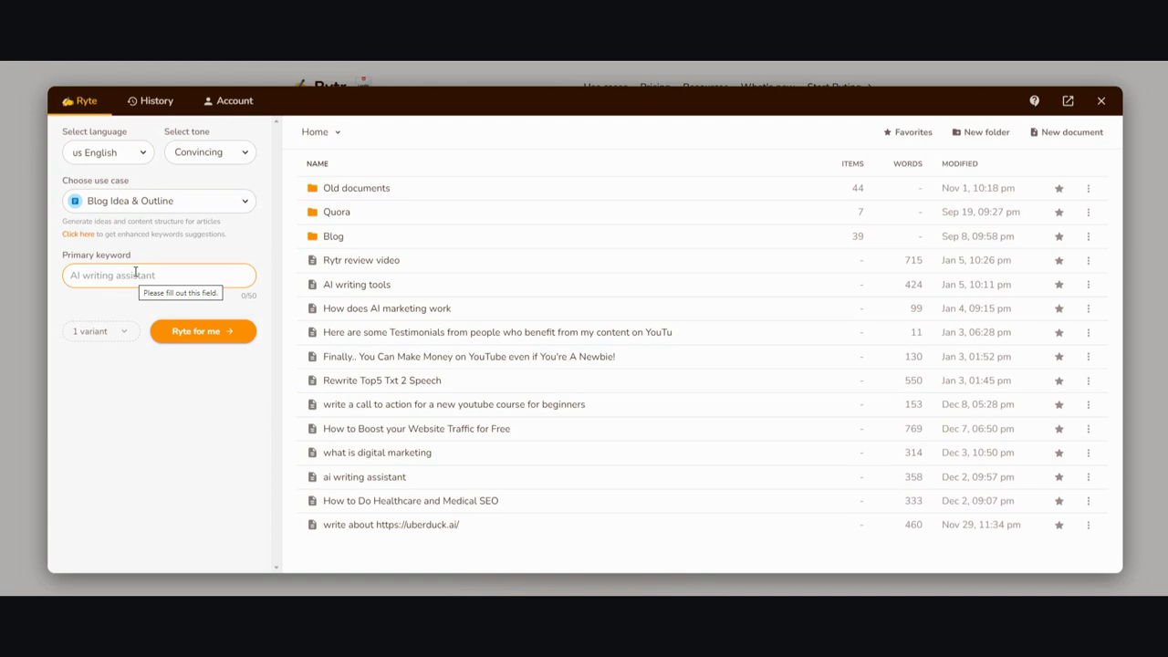
{"action": "type", "text": "weight l"}
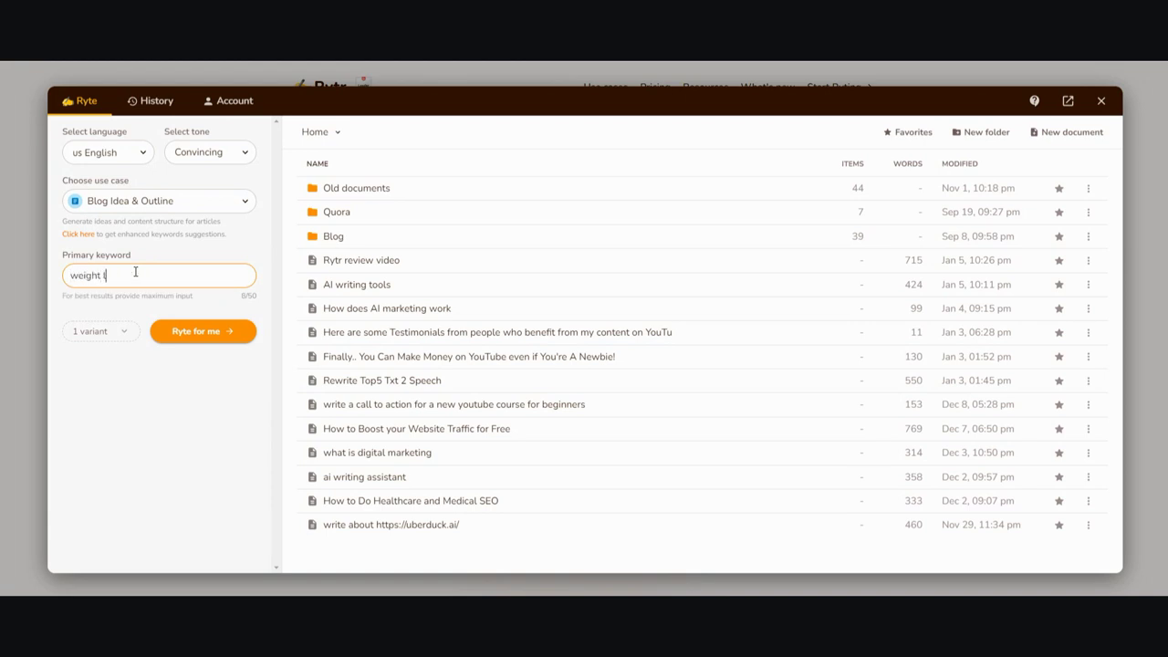
{"action": "type", "text": "oss for men over 40"}
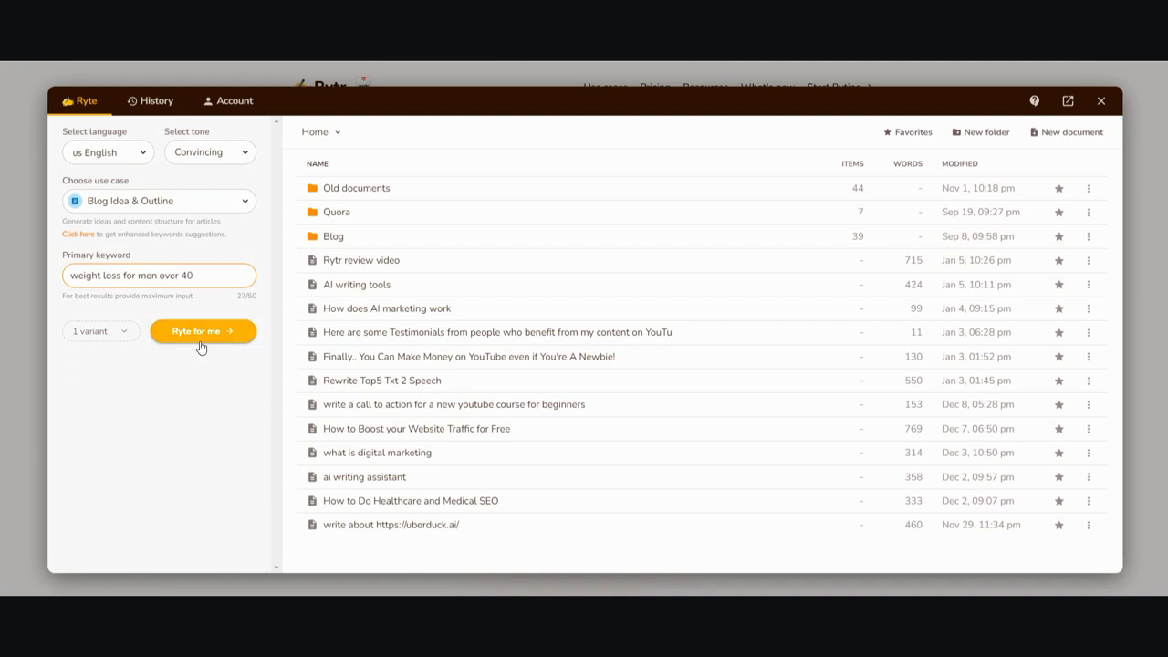
{"action": "left_click", "coordinate": [200, 334]}
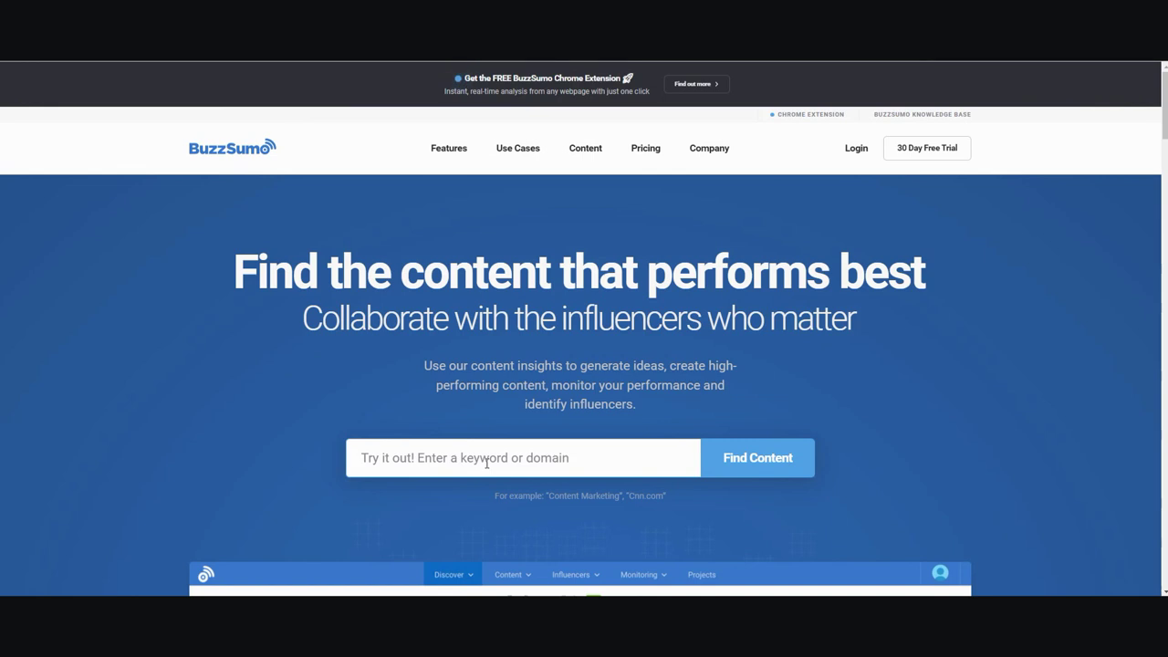
Paste the title 'Weight Loss for Men Over 40' into BuzzSumo's search and find content.
{"action": "type", "text": "weight loss for men over 40"}
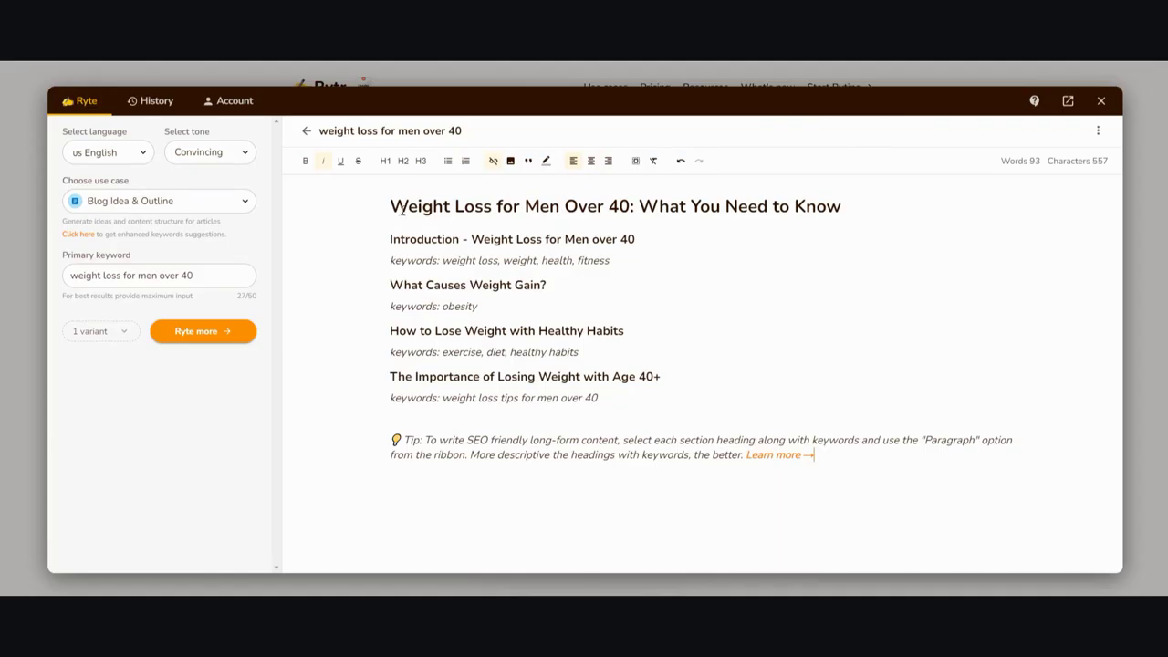
{"action": "left_click_drag", "start_coordinate": [407, 208], "coordinate": [631, 208]}
{"action": "key", "text": "ctrl+c"}
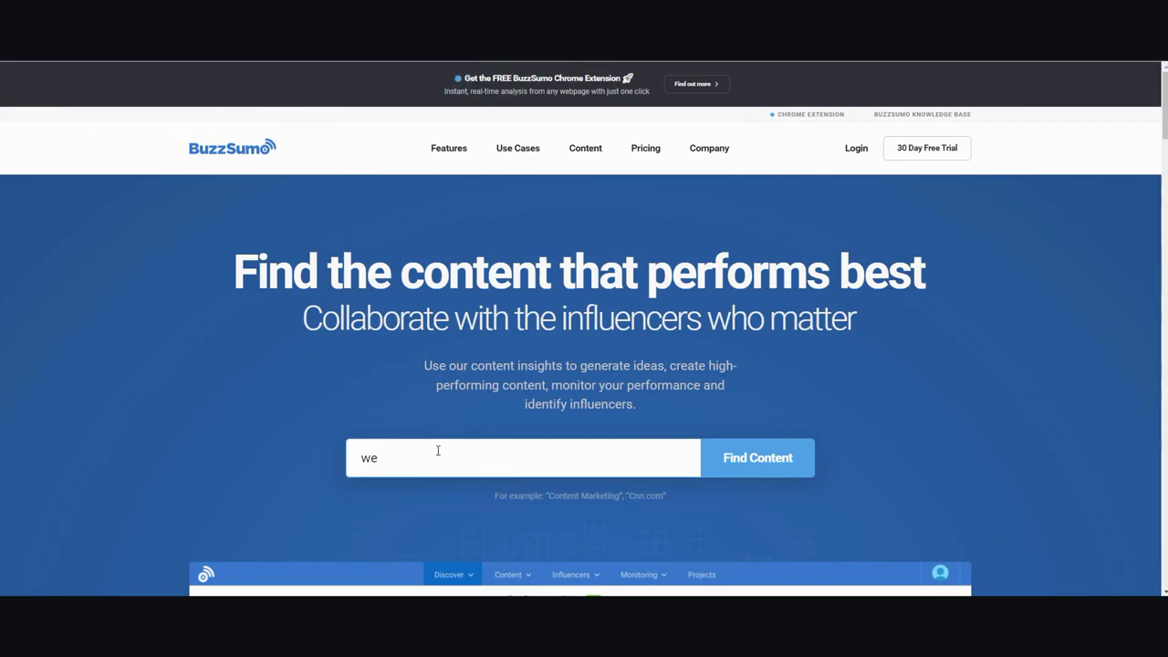
{"action": "key", "text": "ctrl+a"}
{"action": "key", "text": "ctrl+v"}
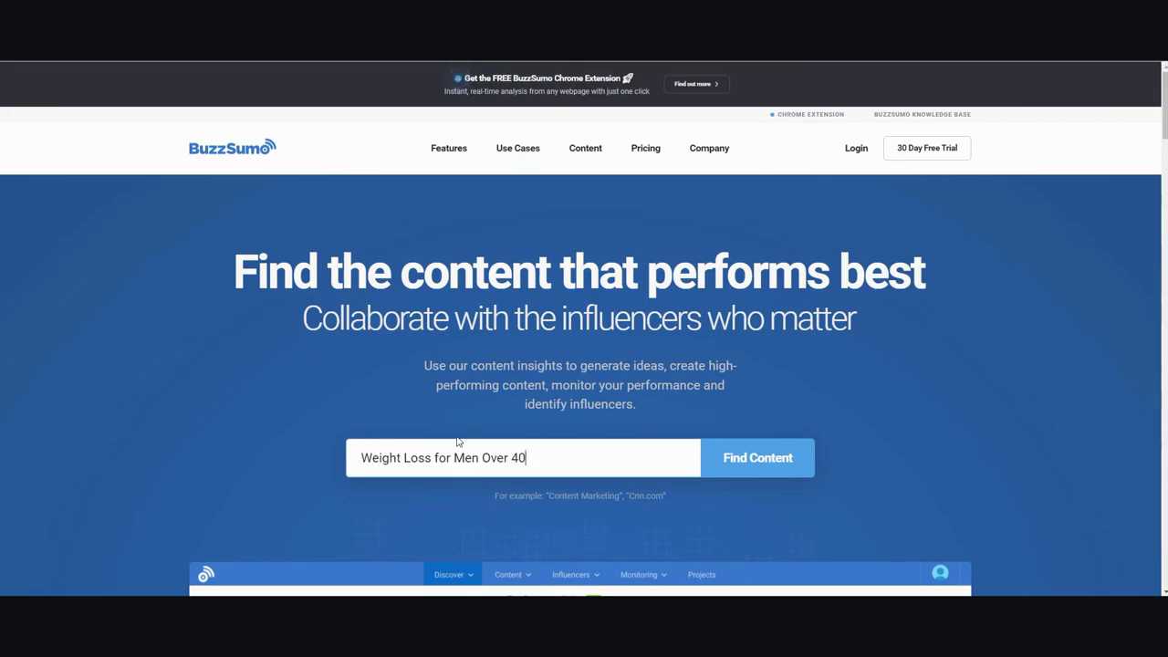
{"action": "left_click", "coordinate": [778, 468]}
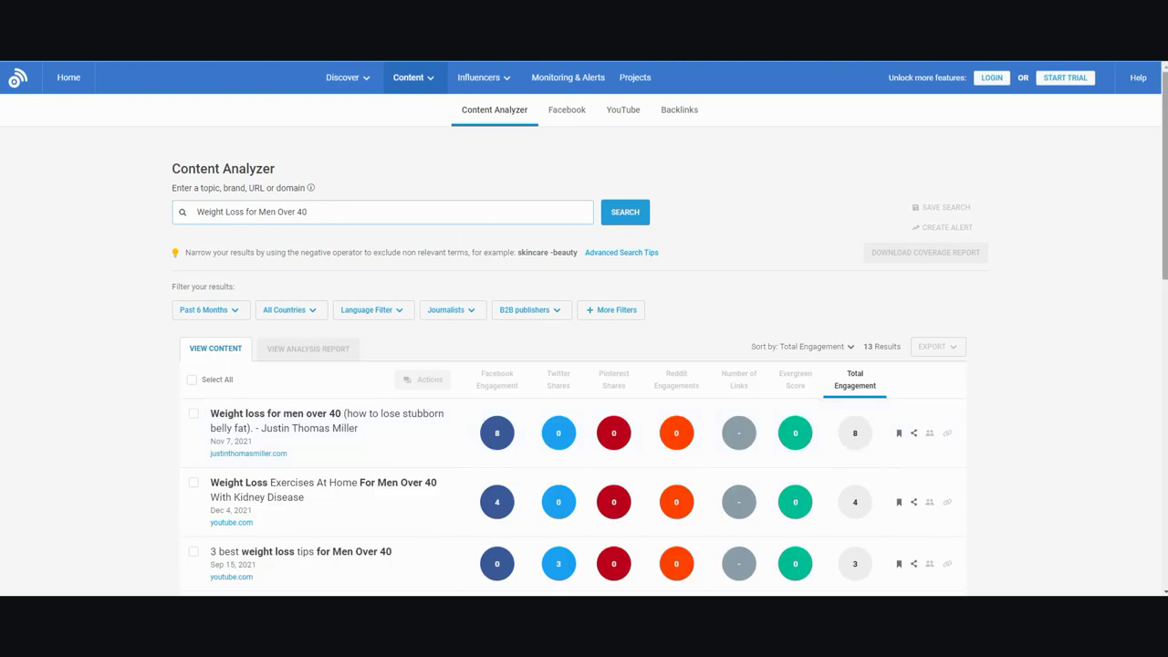
Scroll the Content Analyzer results to reach the top-engagement belly-fat article.
{"action": "left_click_drag", "start_coordinate": [1165, 78], "coordinate": [1164, 114]}
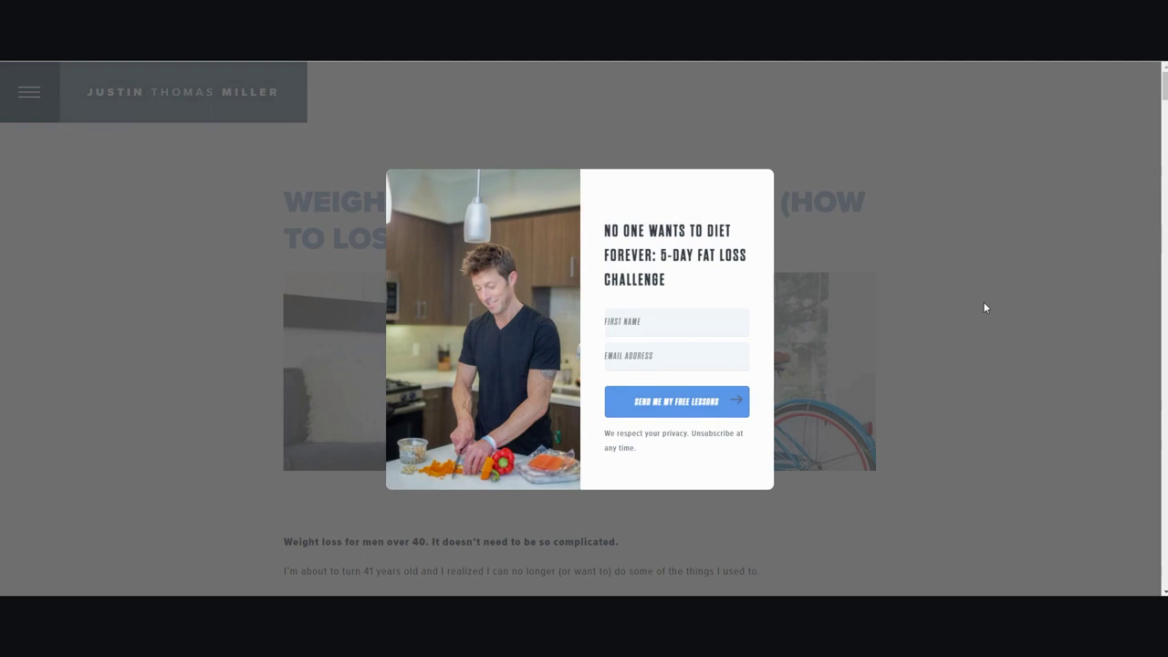
Dismiss the article's sign-up pop-up and scroll through the belly-fat article.
{"action": "left_click", "coordinate": [995, 291]}
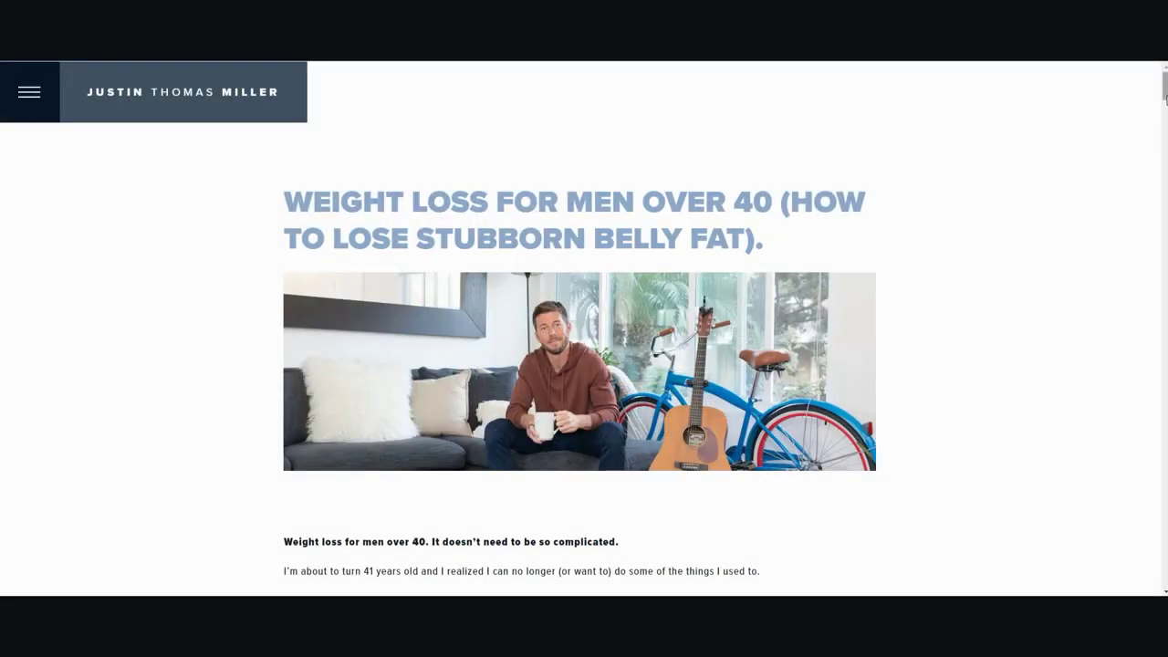
{"action": "mouse_move", "coordinate": [1165, 89]}
{"action": "left_mouse_down"}
{"action": "mouse_move", "coordinate": [1158, 271]}
{"action": "mouse_move", "coordinate": [1129, 328]}
{"action": "mouse_move", "coordinate": [1105, 448]}
{"action": "mouse_move", "coordinate": [1124, 548]}
{"action": "mouse_move", "coordinate": [1144, 572]}
{"action": "mouse_move", "coordinate": [1161, 561]}
{"action": "mouse_move", "coordinate": [1164, 91]}
{"action": "left_mouse_up"}
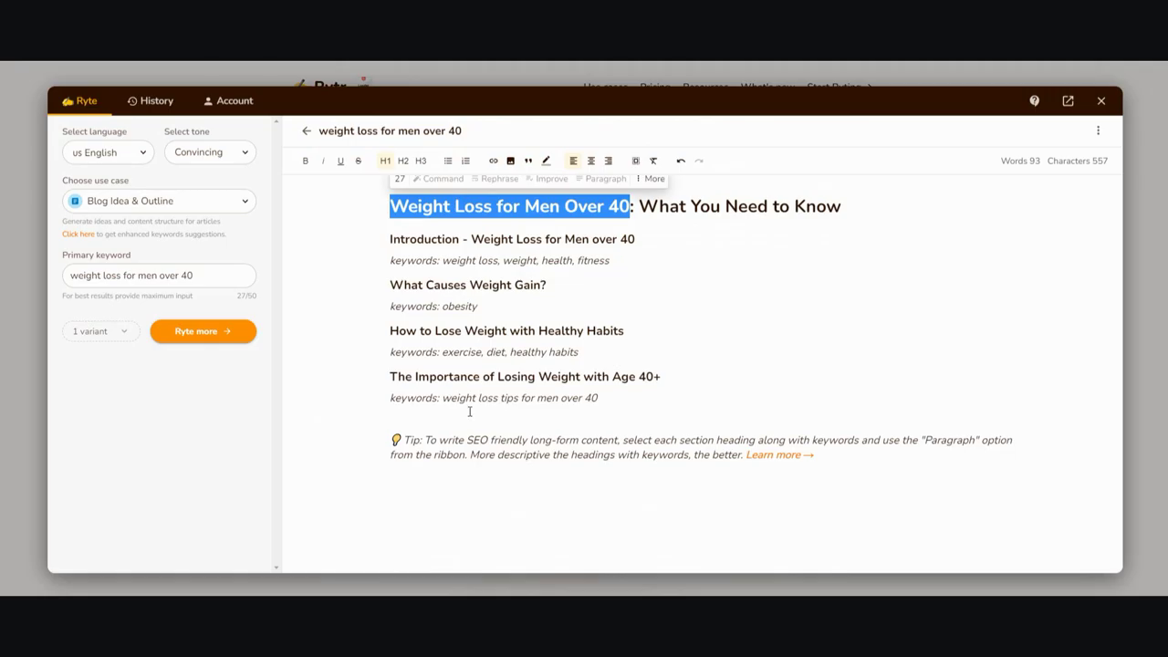
Paste the article's opening sentence on a new line below the Rytr outline.
{"action": "left_click", "coordinate": [425, 489]}
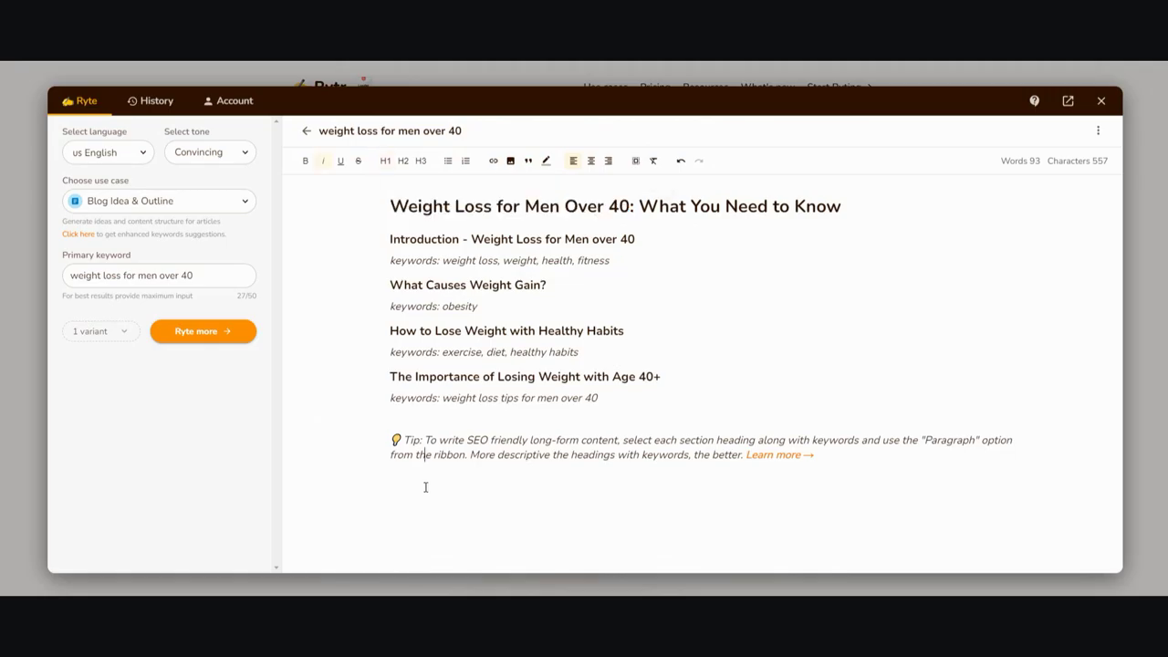
{"action": "left_click", "coordinate": [865, 474]}
{"action": "key", "text": "Return"}
{"action": "type", "text": "Weight loss for men over 40. It doesn't need to be so complicated."}
{"action": "key", "text": "Return"}
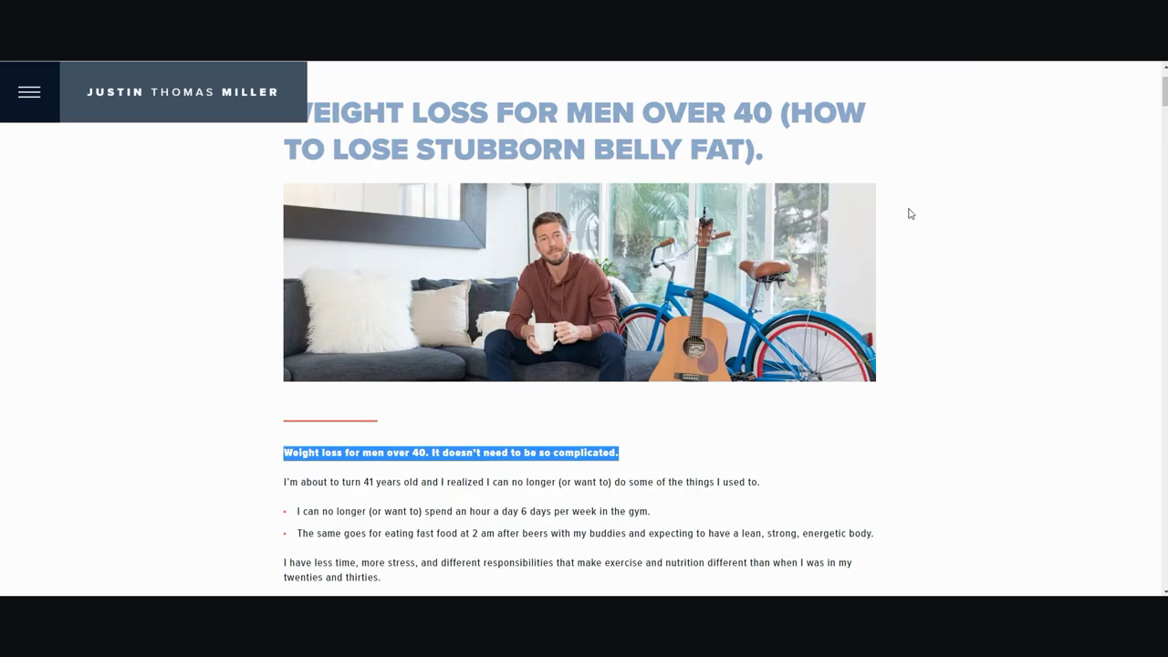
Copy the 'Is weight management even important' heading into the Rytr document.
{"action": "scroll", "coordinate": [849, 313], "scroll_direction": "down", "scroll_amount": 12}
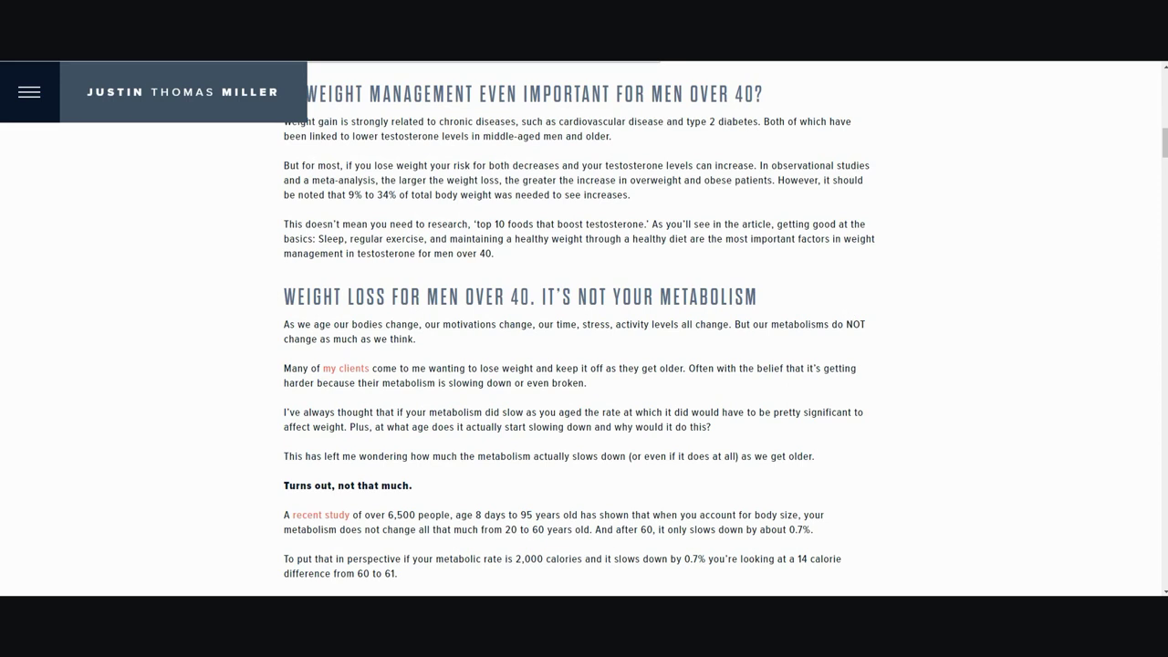
{"action": "scroll", "coordinate": [1156, 187], "scroll_direction": "up", "scroll_amount": 4}
{"action": "scroll", "coordinate": [736, 398], "scroll_direction": "up", "scroll_amount": 4}
{"action": "scroll", "coordinate": [735, 398], "scroll_direction": "down", "scroll_amount": 5}
{"action": "left_click_drag", "start_coordinate": [774, 406], "coordinate": [283, 409]}
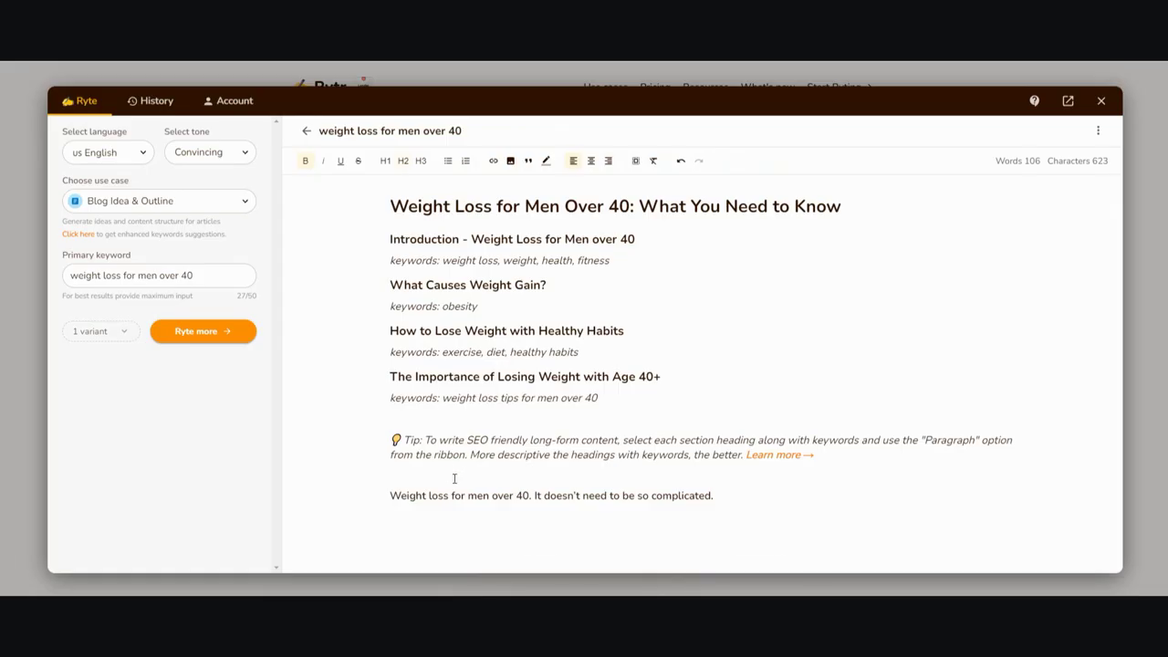
{"action": "type", "text": "IS WEIGHT MANAGEMENT EVEN IMPORTANT FOR MEN OVER 40?"}
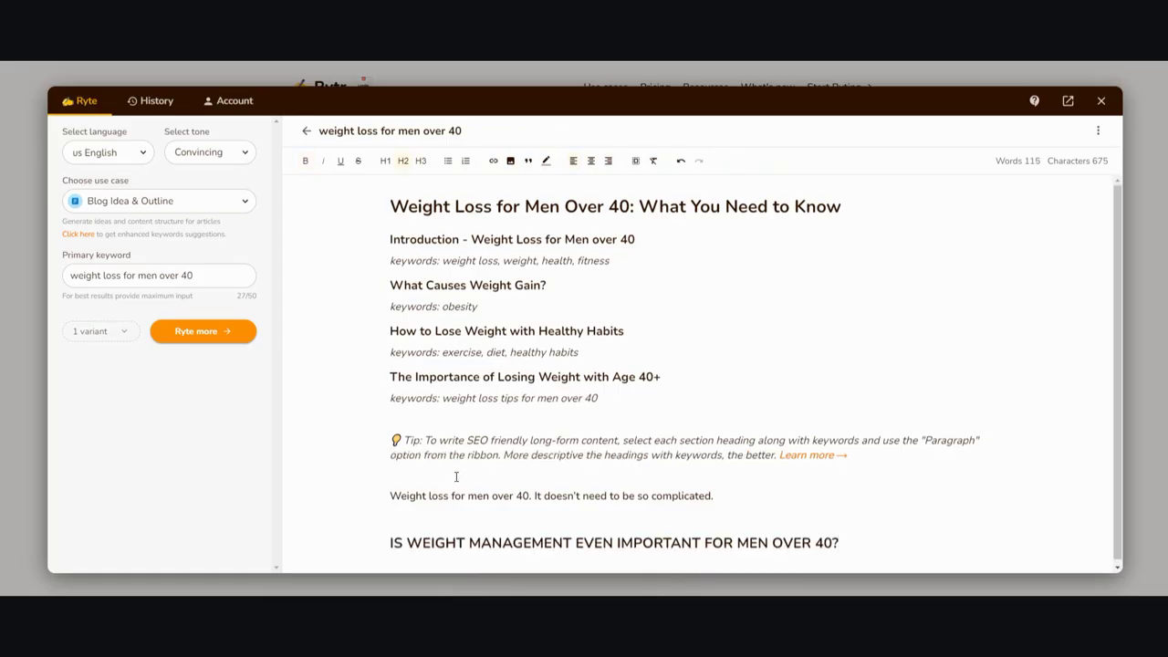
Copy the 'It's not your metabolism' heading into the Rytr document.
{"action": "scroll", "coordinate": [456, 474], "scroll_direction": "down", "scroll_amount": 1}
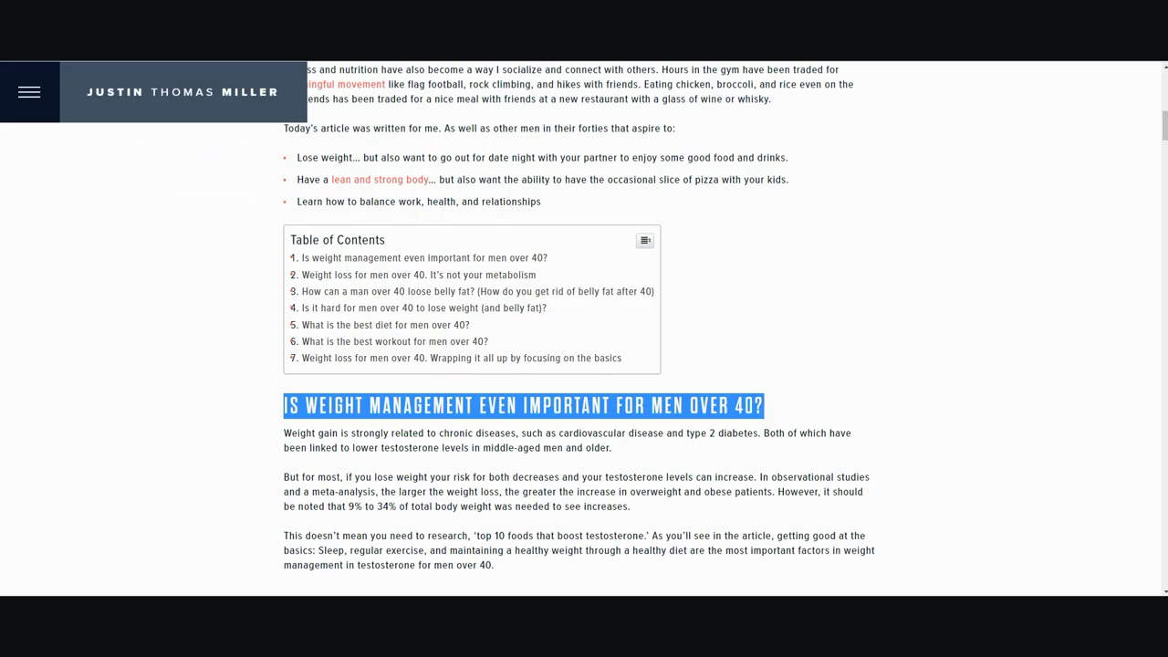
{"action": "left_click_drag", "start_coordinate": [1164, 139], "coordinate": [1166, 148]}
{"action": "left_click_drag", "start_coordinate": [790, 412], "coordinate": [273, 404]}
{"action": "key", "text": "ctrl+c"}
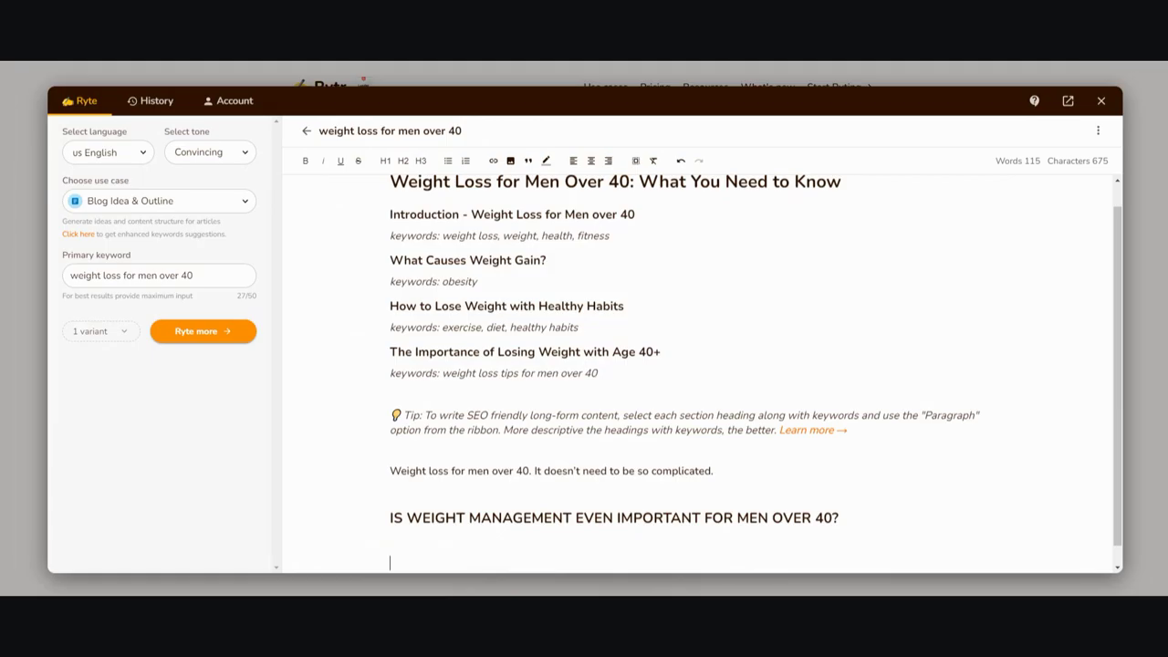
{"action": "key", "text": "alt+Tab"}
{"action": "key", "text": "ctrl+v"}
{"action": "key", "text": "Return"}
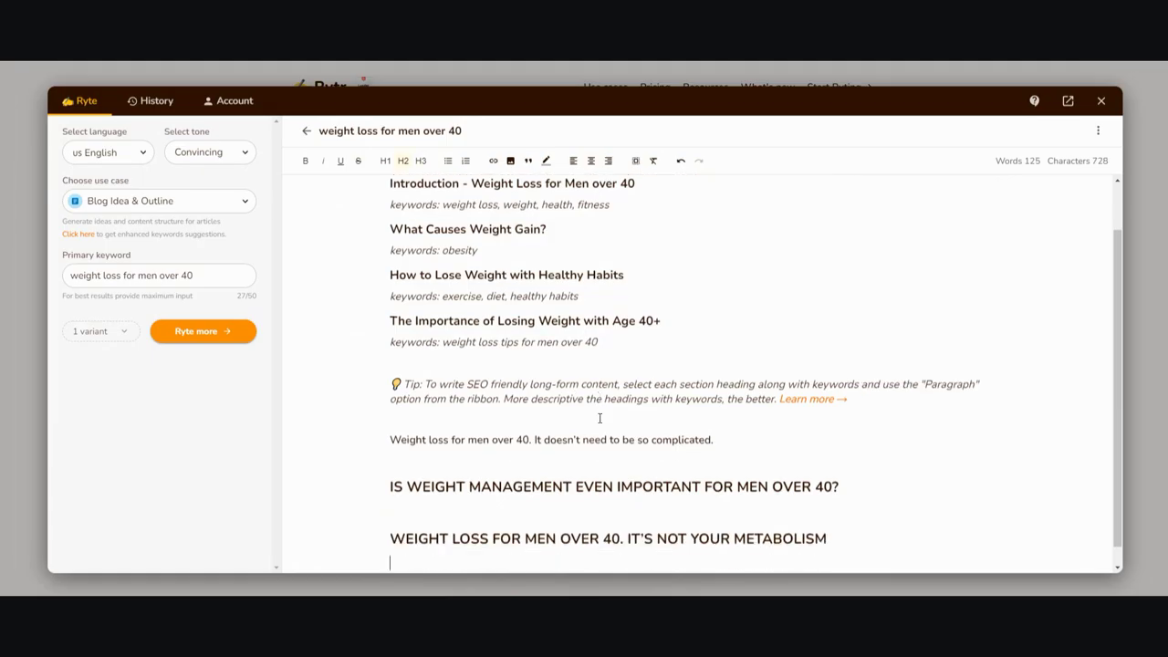
Add the belly-fat-after-40 heading, then select the article's 'Is it hard to lose weight' heading.
{"action": "key", "text": "alt+Tab"}
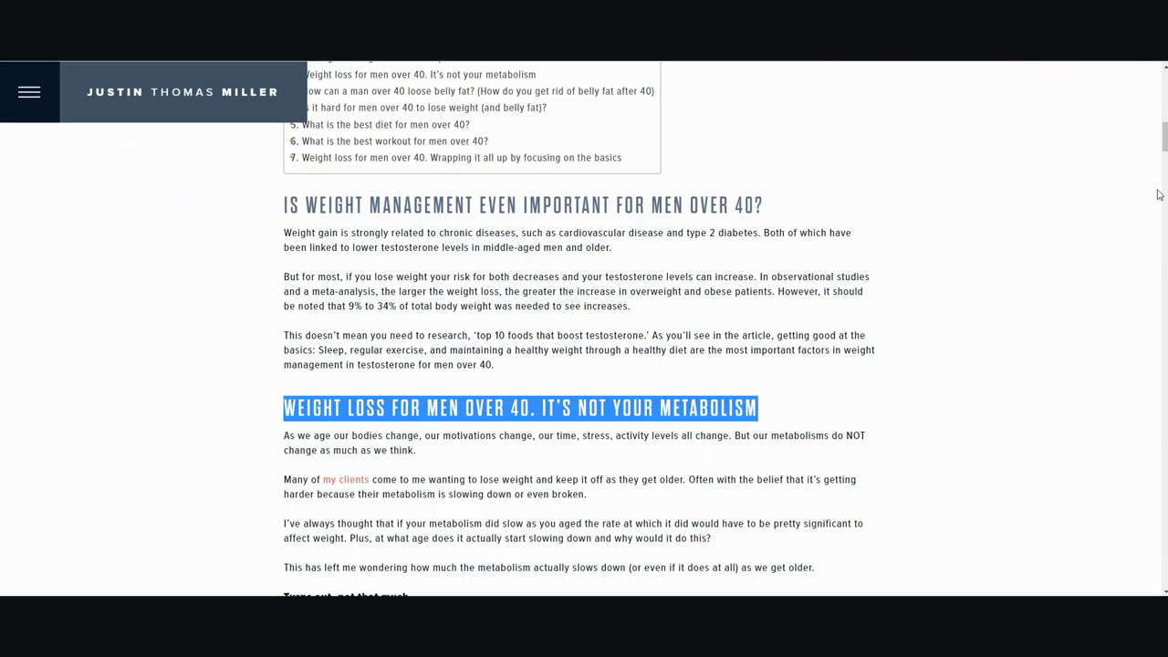
{"action": "scroll", "coordinate": [584, 329], "scroll_direction": "down", "scroll_amount": 3}
{"action": "scroll", "coordinate": [438, 365], "scroll_direction": "down", "scroll_amount": 4}
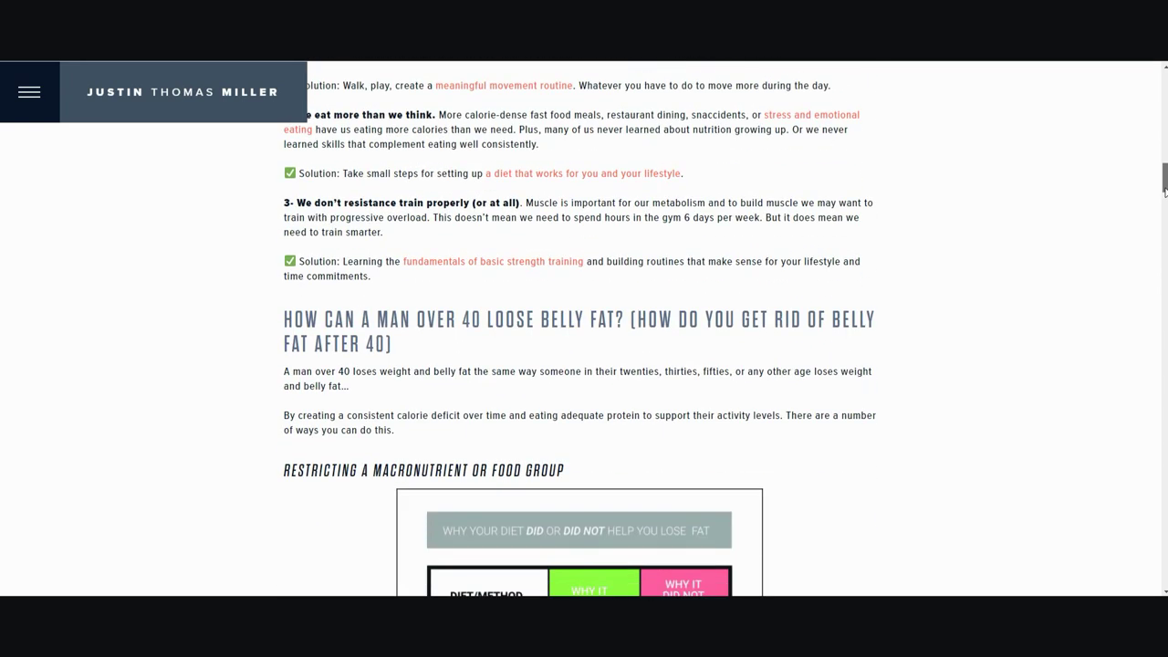
{"action": "left_click_drag", "start_coordinate": [410, 352], "coordinate": [285, 321]}
{"action": "key", "text": "ctrl+c"}
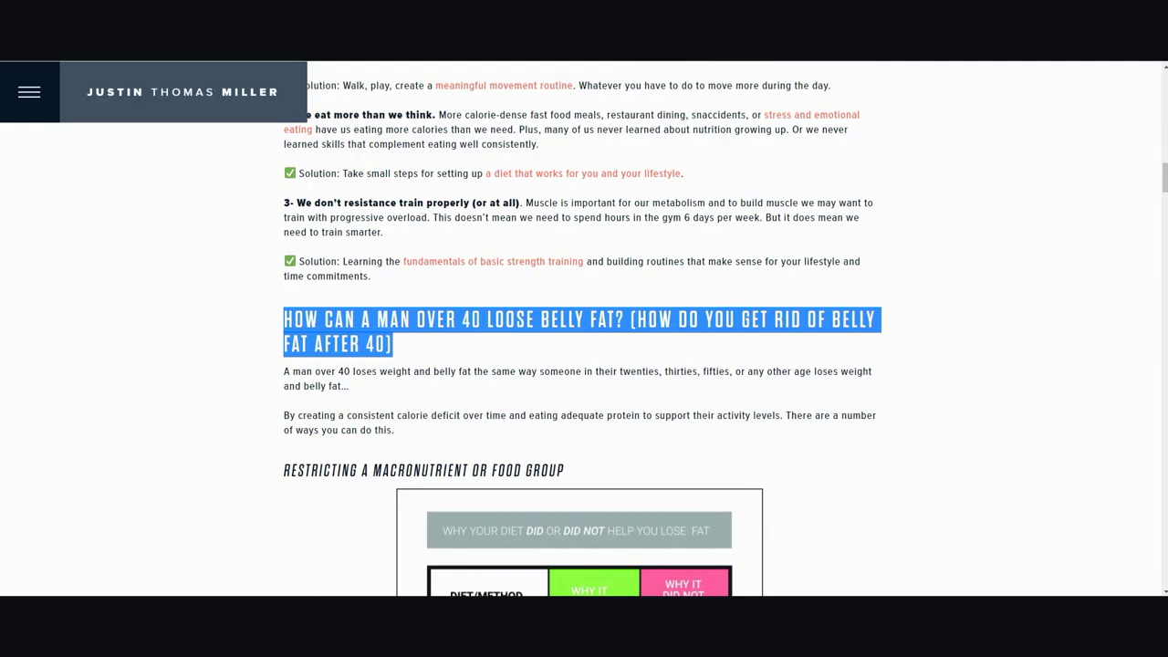
{"action": "key", "text": "alt+Tab"}
{"action": "key", "text": "ctrl+v"}
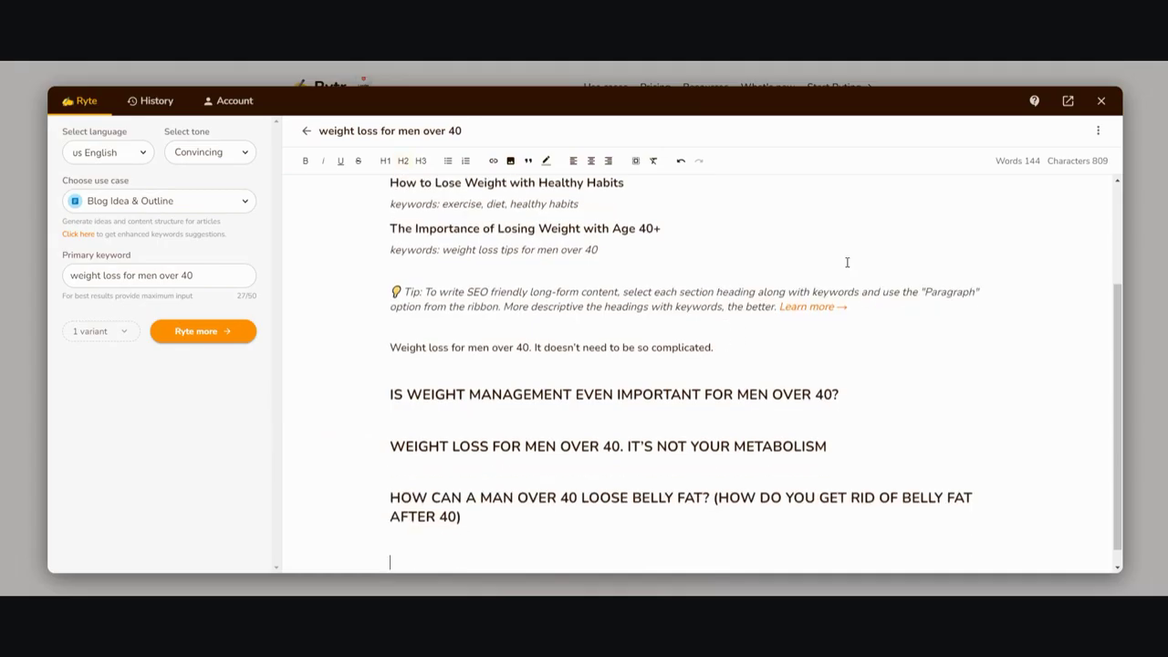
{"action": "key", "text": "alt+Tab"}
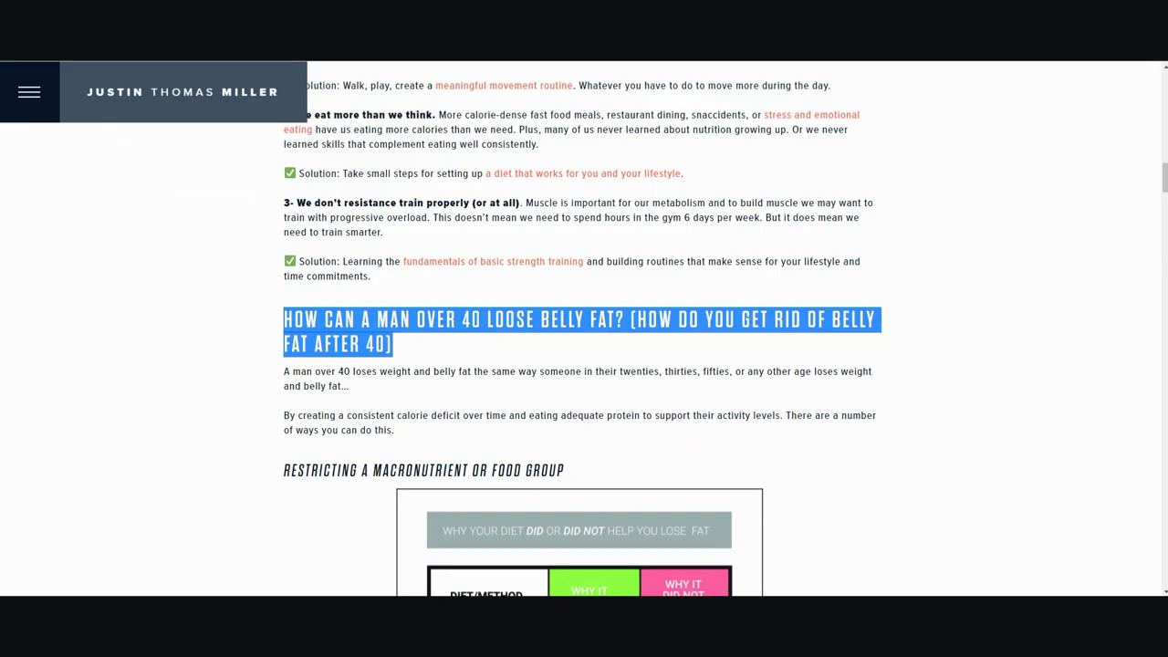
{"action": "left_click_drag", "start_coordinate": [1164, 188], "coordinate": [1157, 363]}
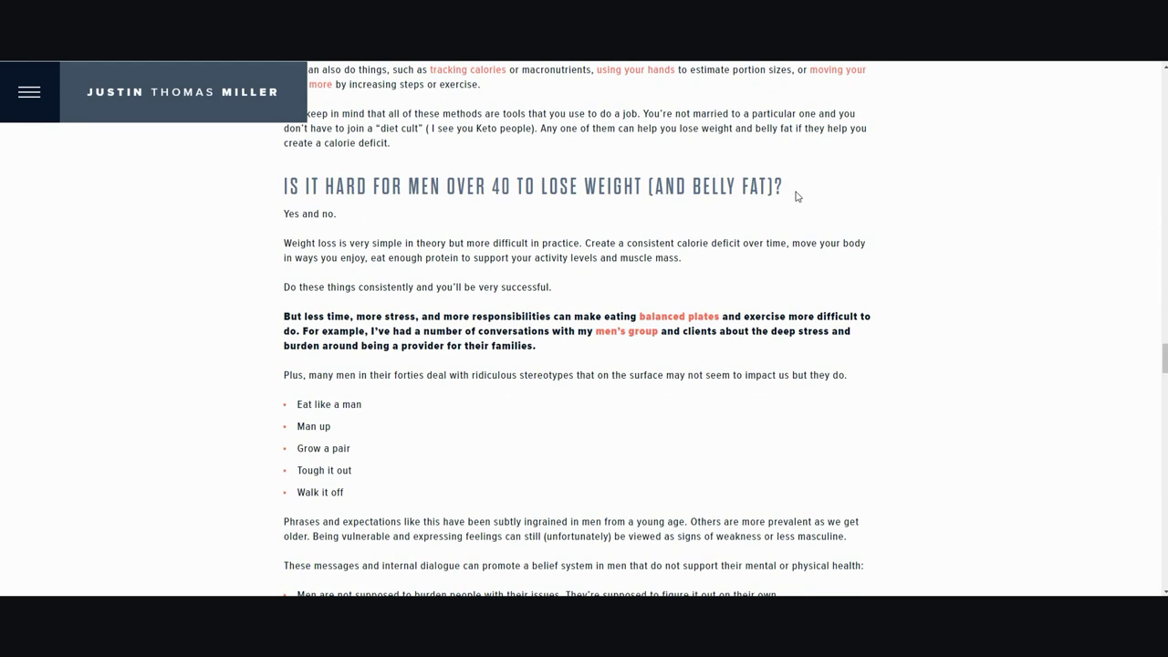
{"action": "left_click_drag", "start_coordinate": [801, 195], "coordinate": [274, 198]}
{"action": "key", "text": "ctrl+c"}
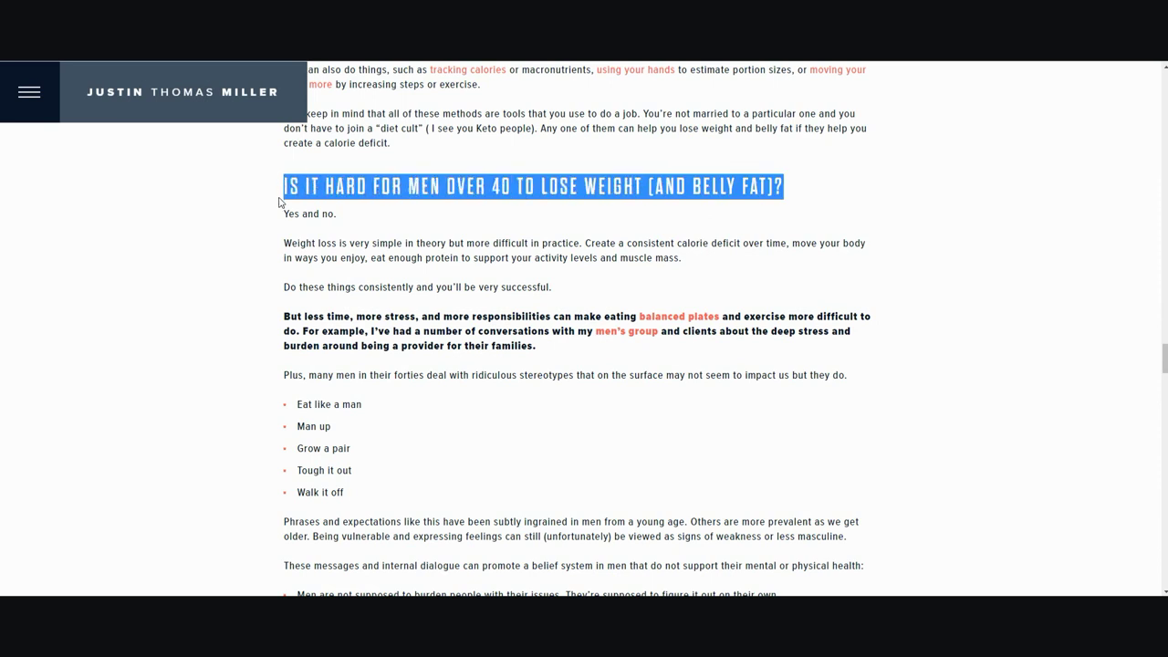
Paste the fourth heading and move all four headings below the obesity keywords line.
{"action": "key", "text": "alt+Tab"}
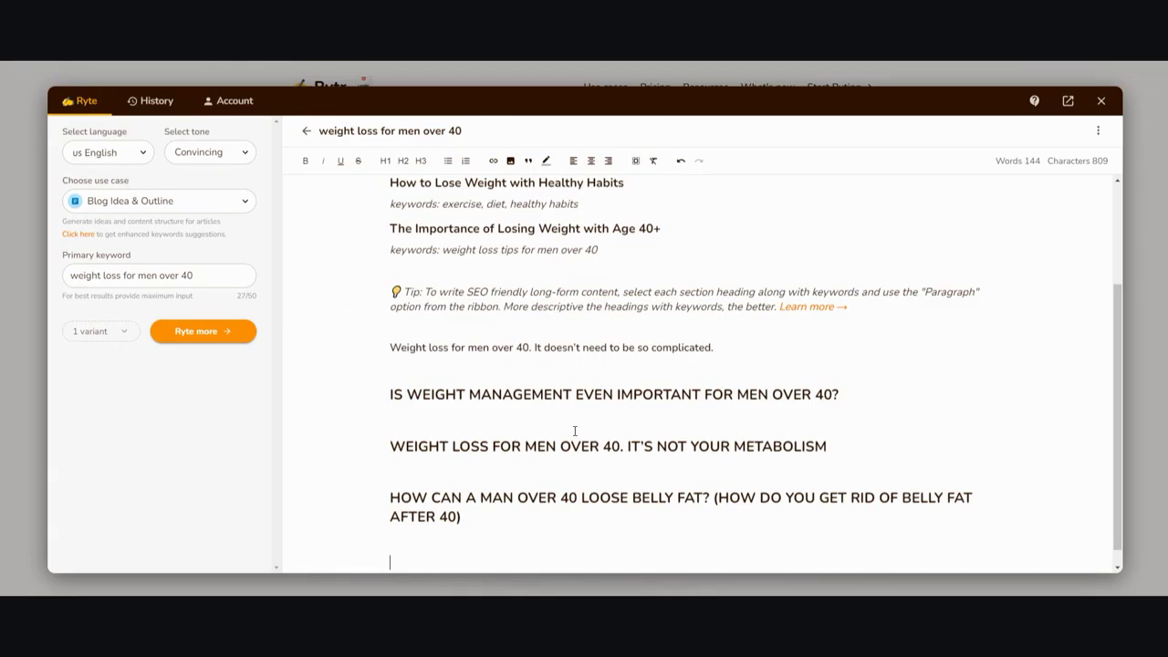
{"action": "key", "text": "ctrl+v"}
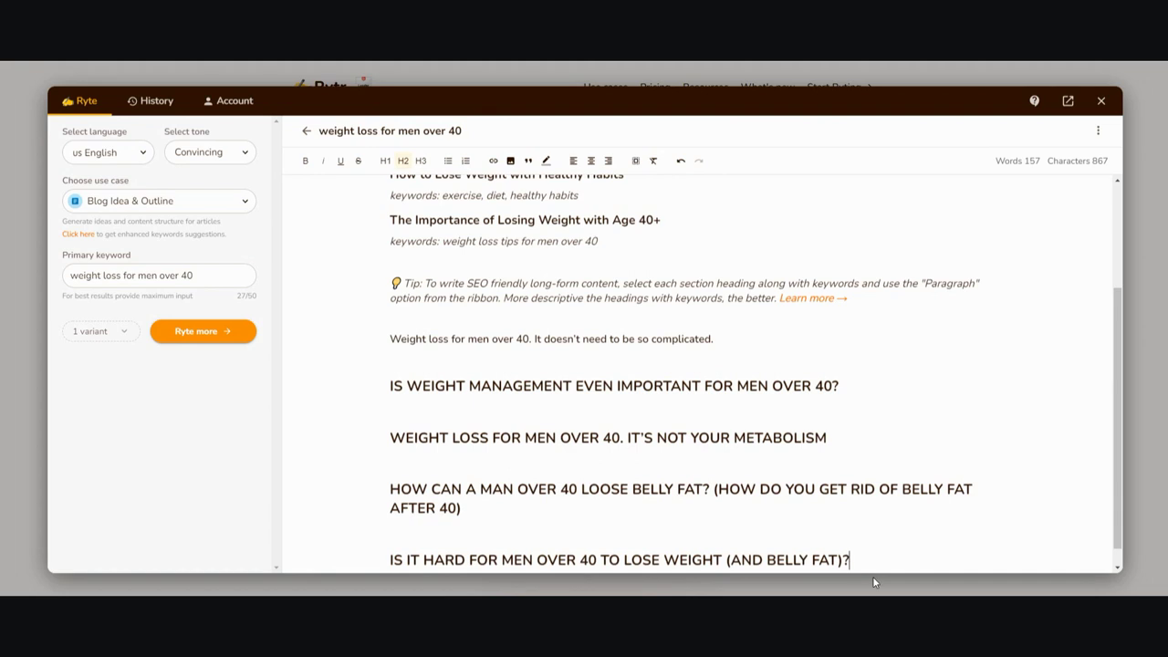
{"action": "left_click_drag", "start_coordinate": [851, 560], "coordinate": [388, 381]}
{"action": "key", "text": "ctrl+c"}
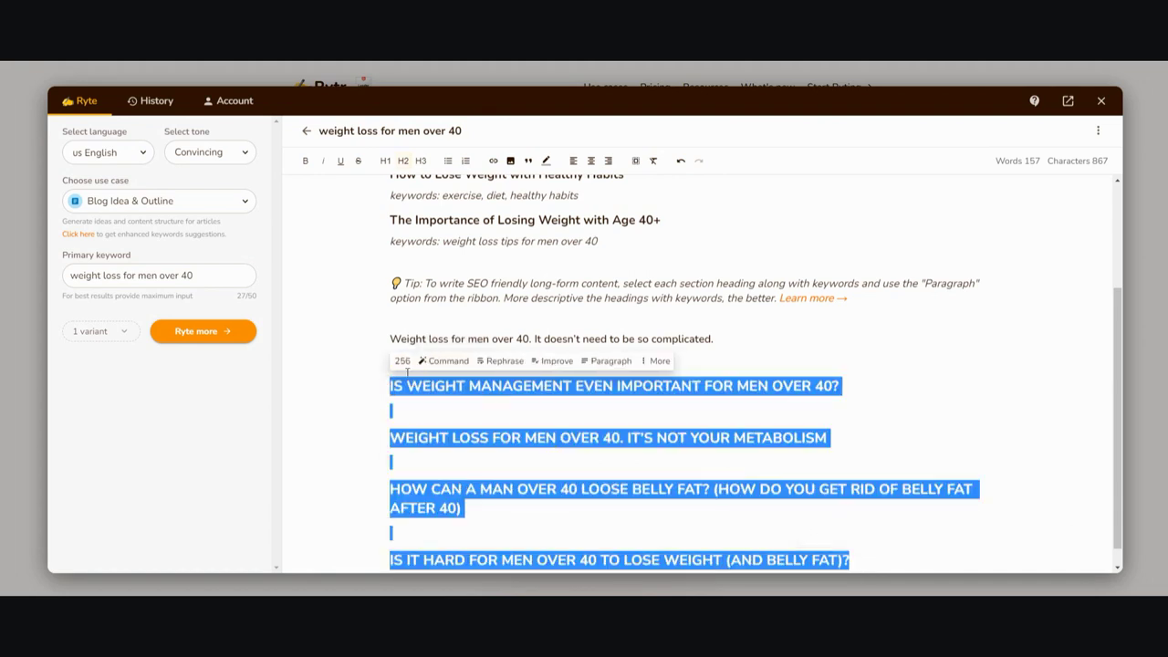
{"action": "key", "text": "BackSpace"}
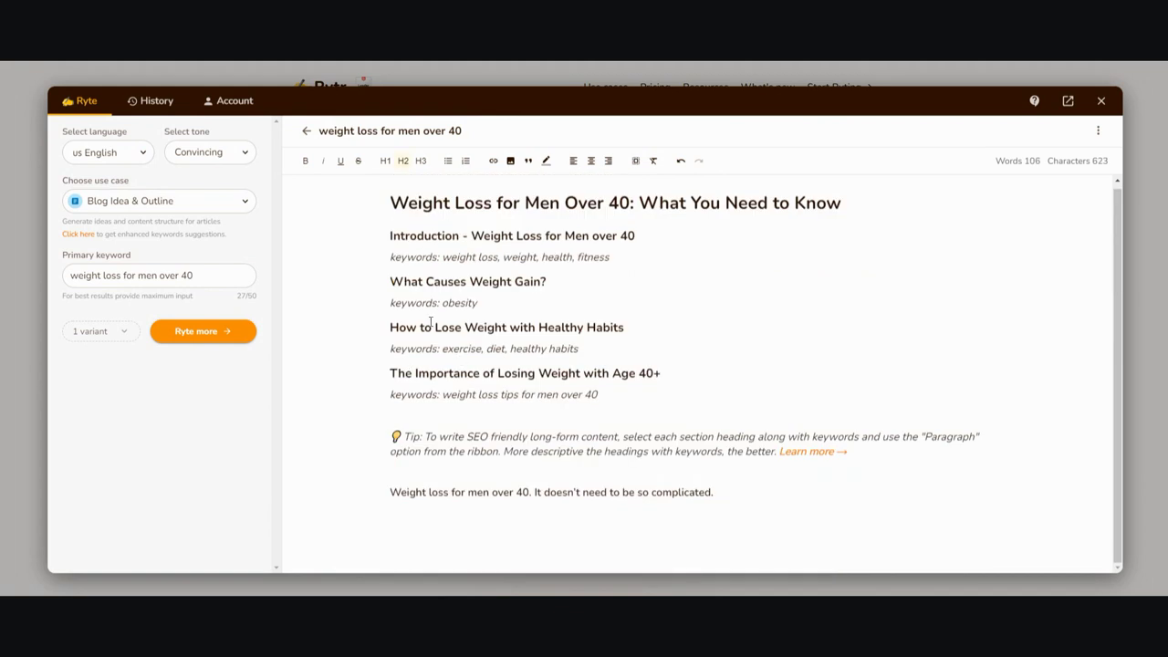
{"action": "left_click", "coordinate": [513, 304]}
{"action": "key", "text": "Return"}
{"action": "key", "text": "Return"}
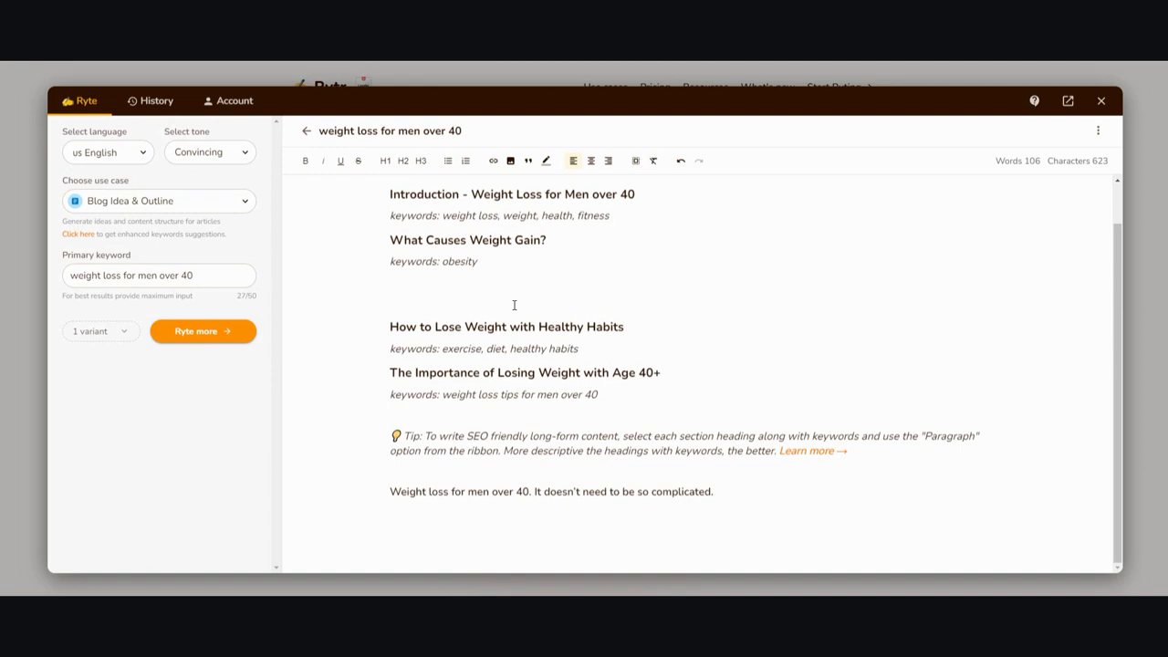
{"action": "key", "text": "ctrl+v"}
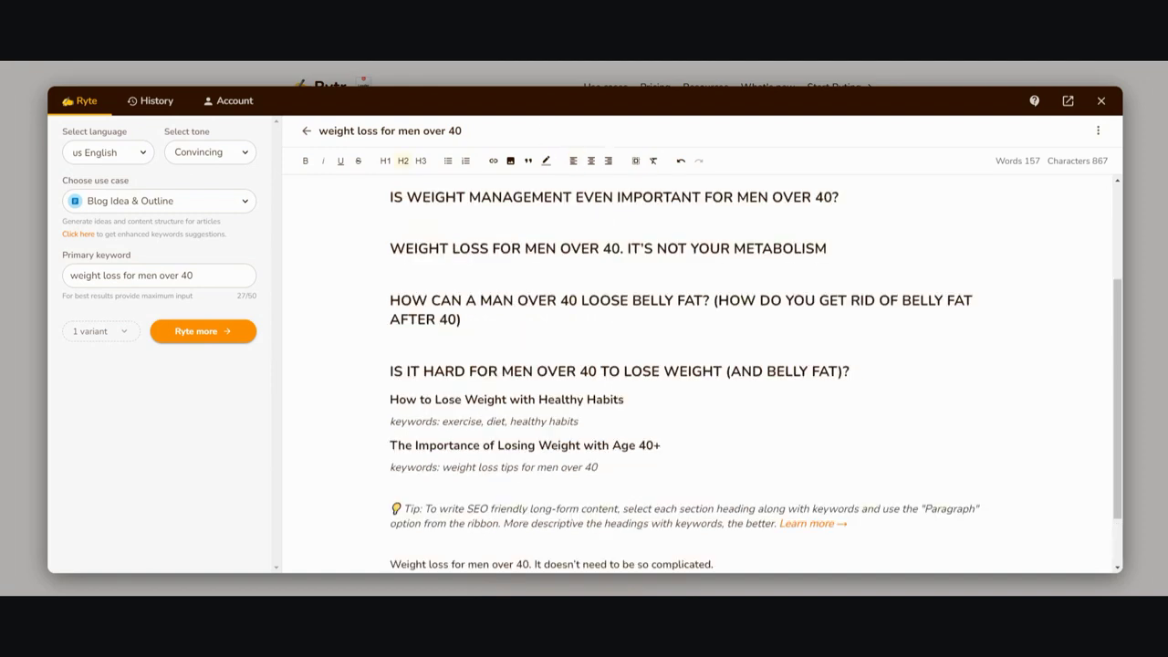
Delete the leftover opening sentence at the bottom of the document.
{"action": "left_click_drag", "start_coordinate": [1119, 359], "coordinate": [1115, 403]}
{"action": "left_click_drag", "start_coordinate": [724, 493], "coordinate": [321, 469]}
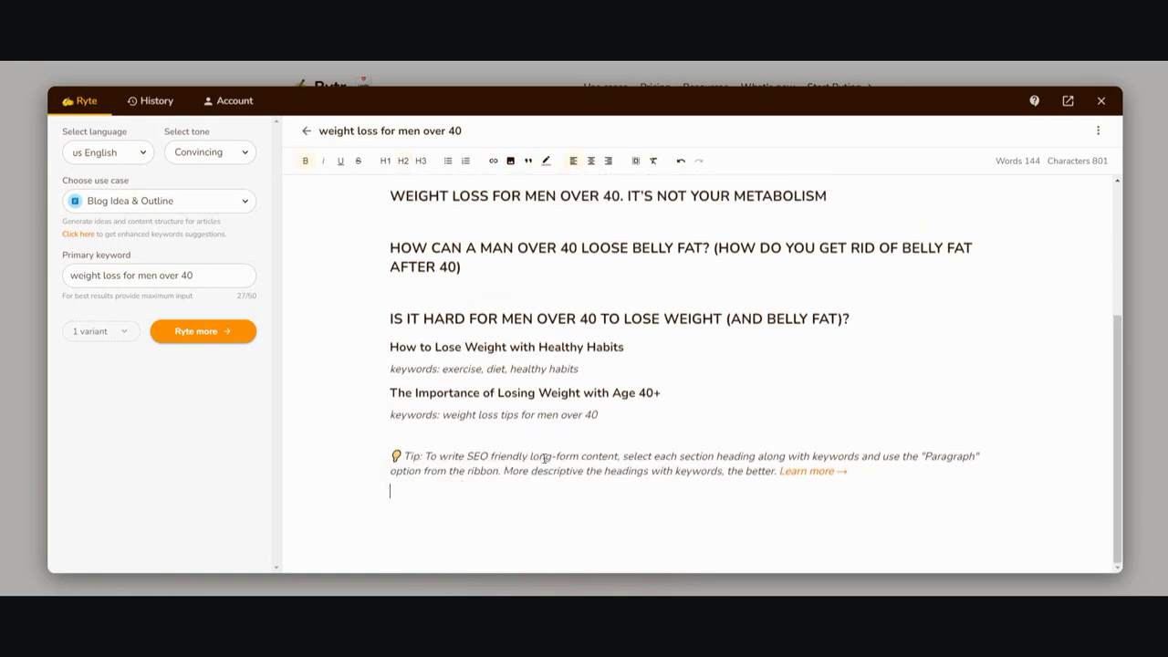
{"action": "key", "text": "BackSpace"}
{"action": "scroll", "coordinate": [541, 438], "scroll_direction": "up", "scroll_amount": 5}
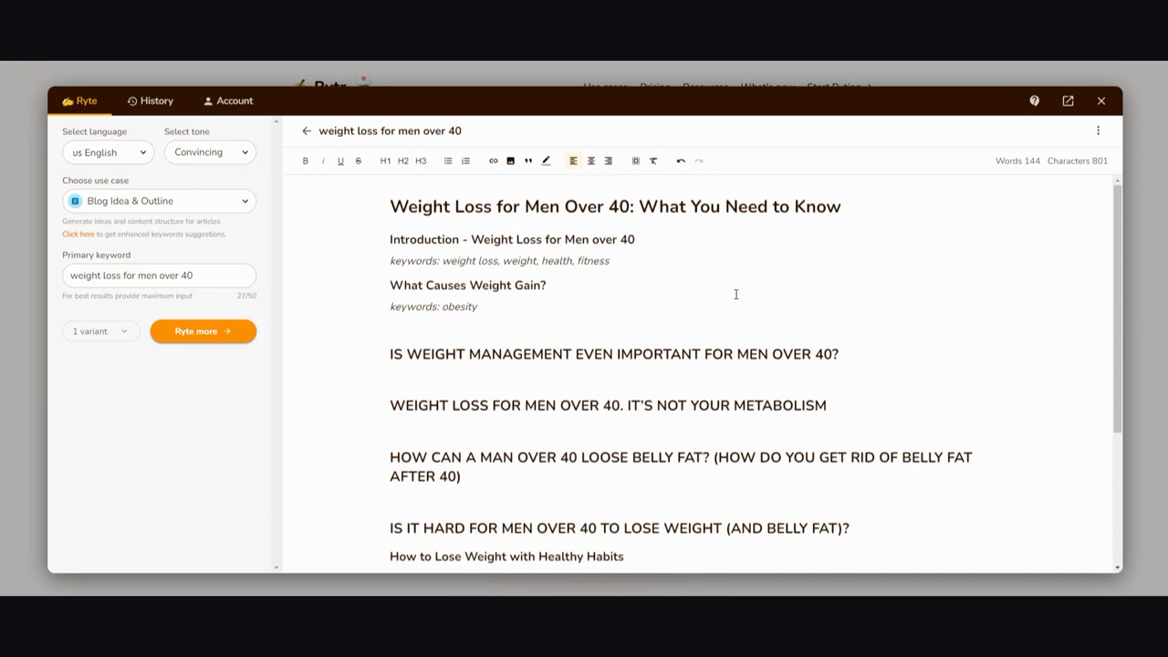
{"action": "left_click_drag", "start_coordinate": [1118, 295], "coordinate": [1110, 360]}
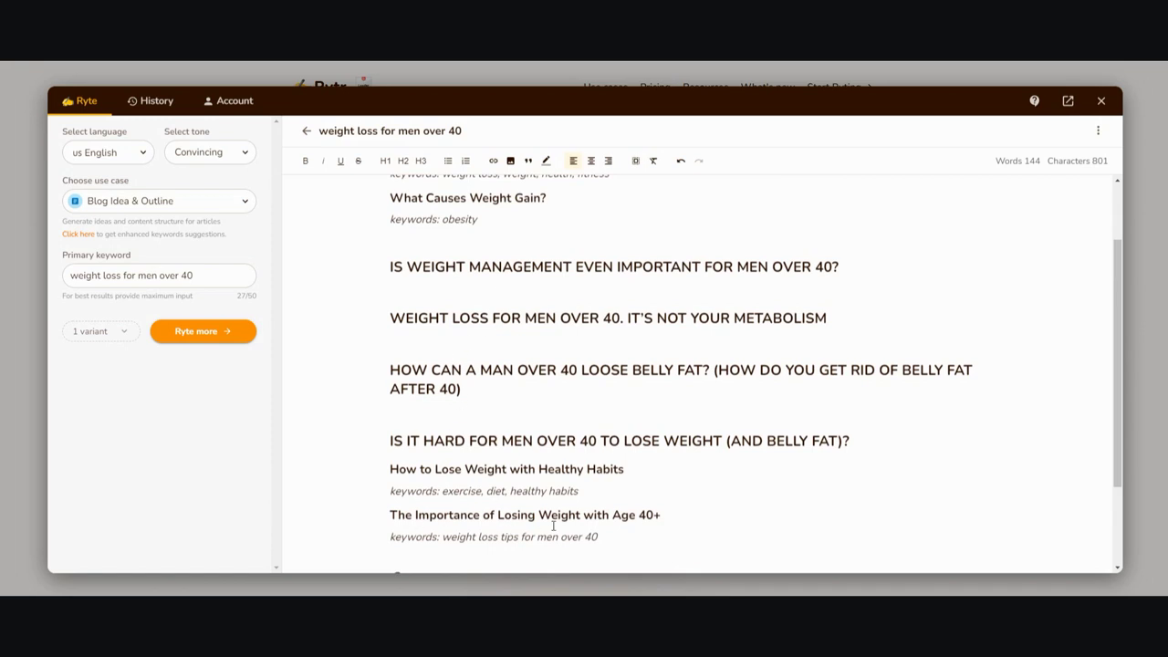
{"action": "scroll", "coordinate": [1117, 472], "scroll_direction": "down", "scroll_amount": 1}
{"action": "left_click_drag", "start_coordinate": [1117, 442], "coordinate": [1098, 314]}
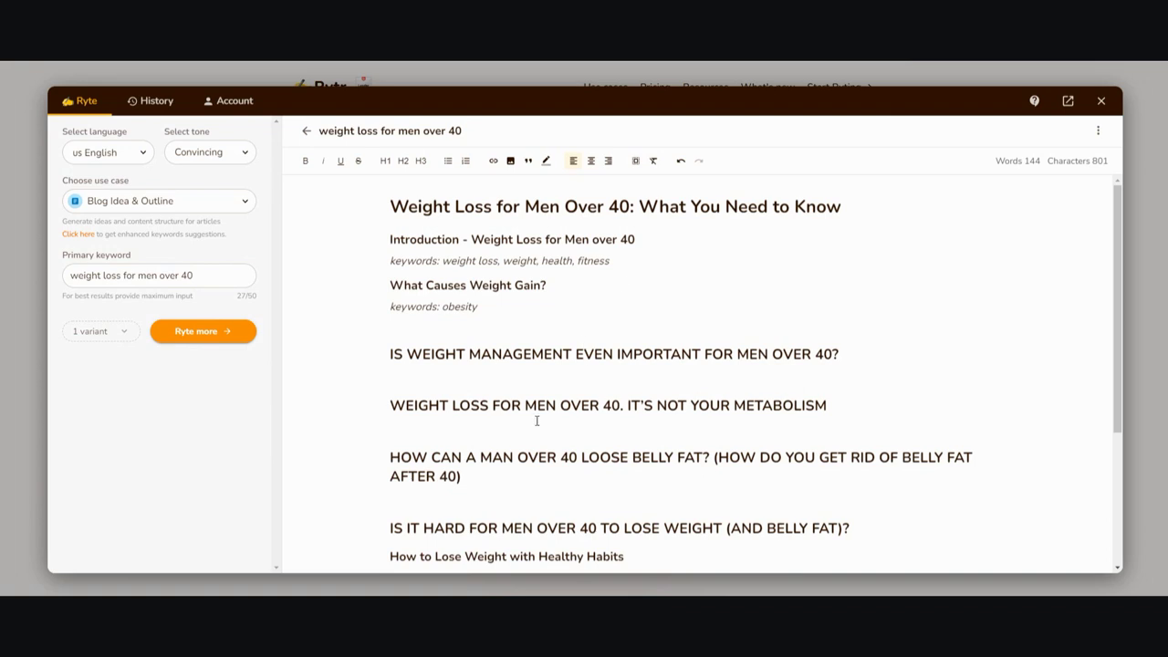
Generate a paragraph from the Introduction heading and its keywords.
{"action": "left_click", "coordinate": [613, 262]}
{"action": "left_click_drag", "start_coordinate": [620, 263], "coordinate": [380, 240]}
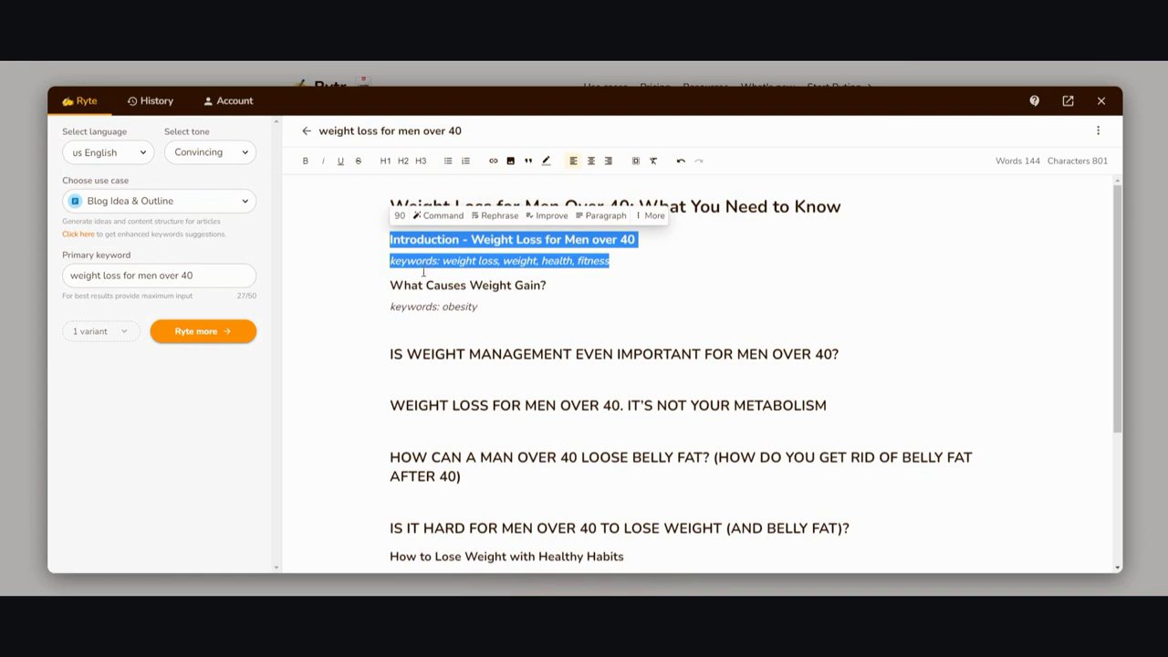
{"action": "left_click", "coordinate": [599, 217]}
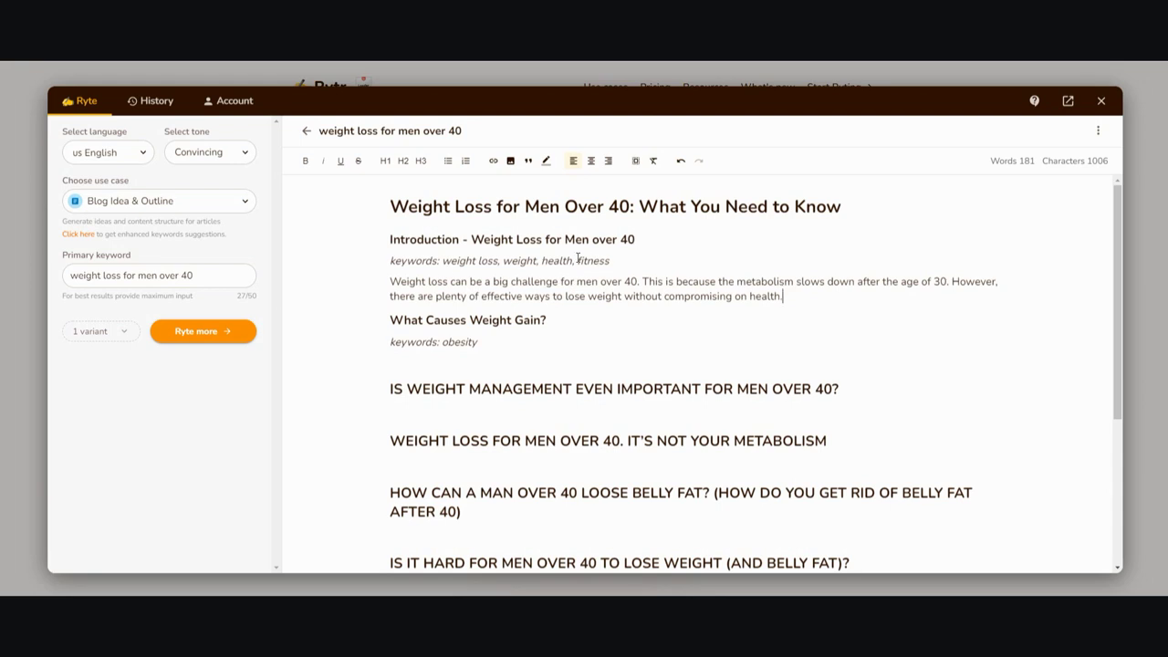
Delete the Introduction keywords line and the empty line it leaves.
{"action": "triple_click", "coordinate": [525, 262]}
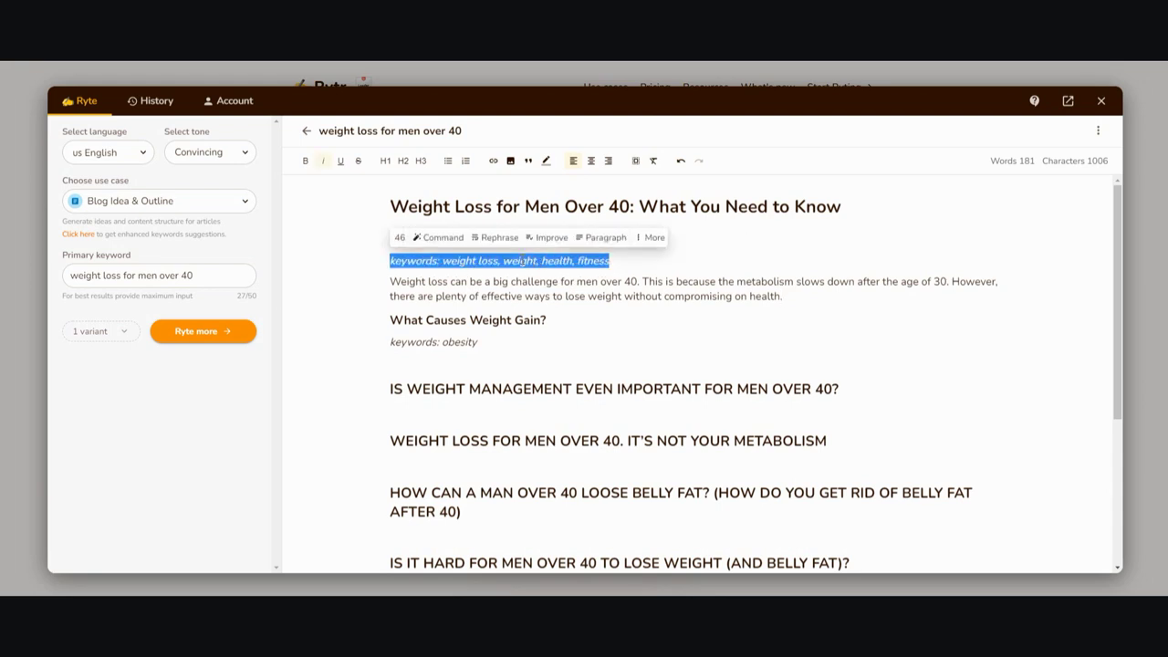
{"action": "key", "text": "BackSpace"}
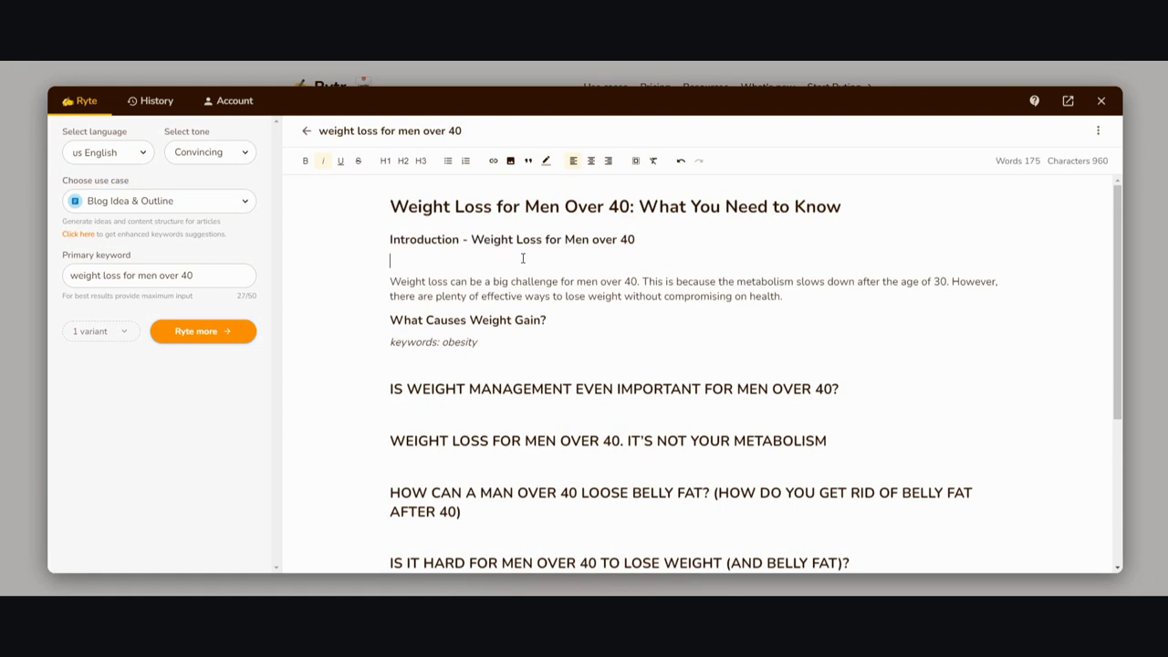
{"action": "key", "text": "Delete"}
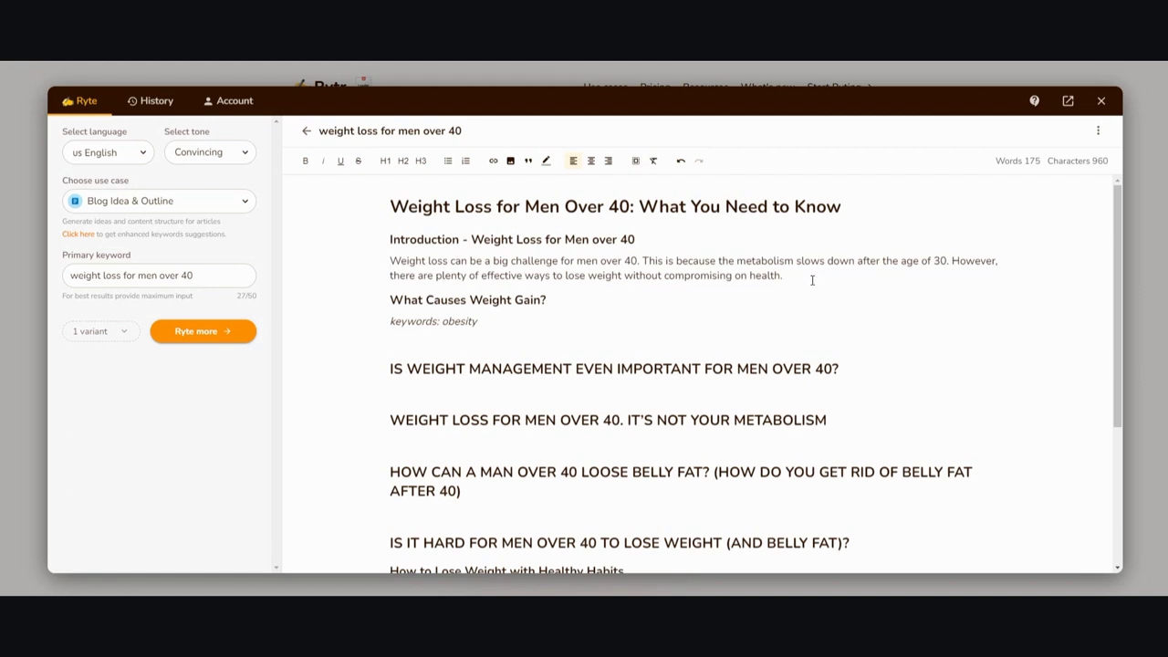
Generate paragraphs for 'What Causes Weight Gain?' and delete its obesity keywords line.
{"action": "left_click", "coordinate": [511, 318]}
{"action": "left_click_drag", "start_coordinate": [511, 319], "coordinate": [387, 297]}
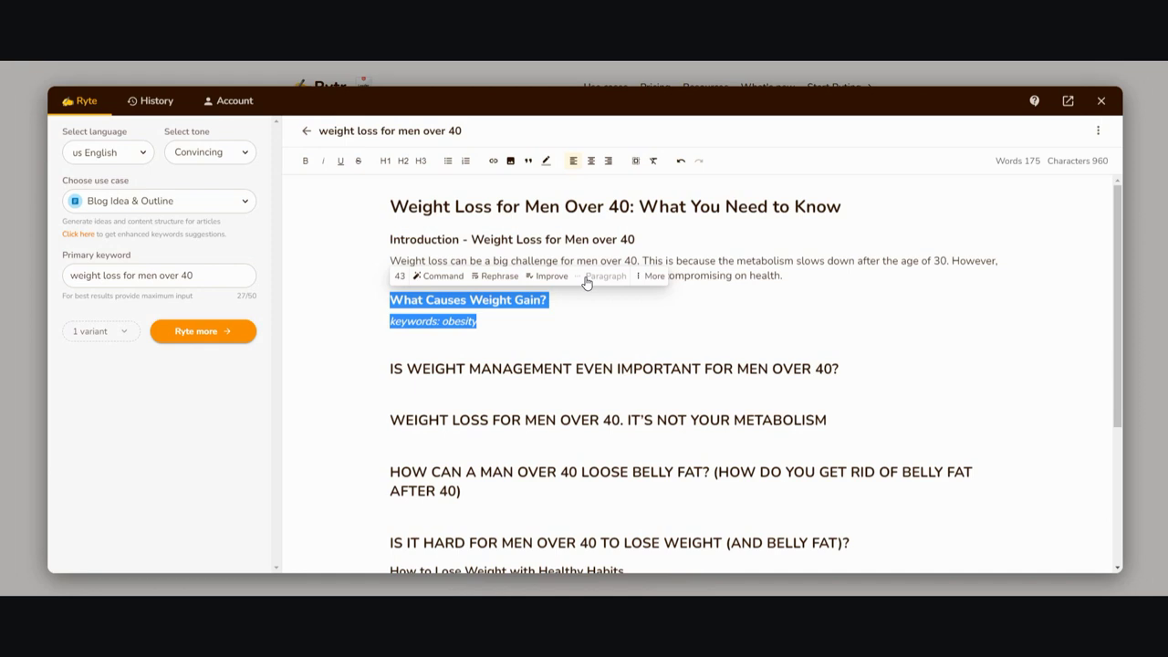
{"action": "double_click", "coordinate": [460, 322]}
{"action": "left_click", "coordinate": [460, 321]}
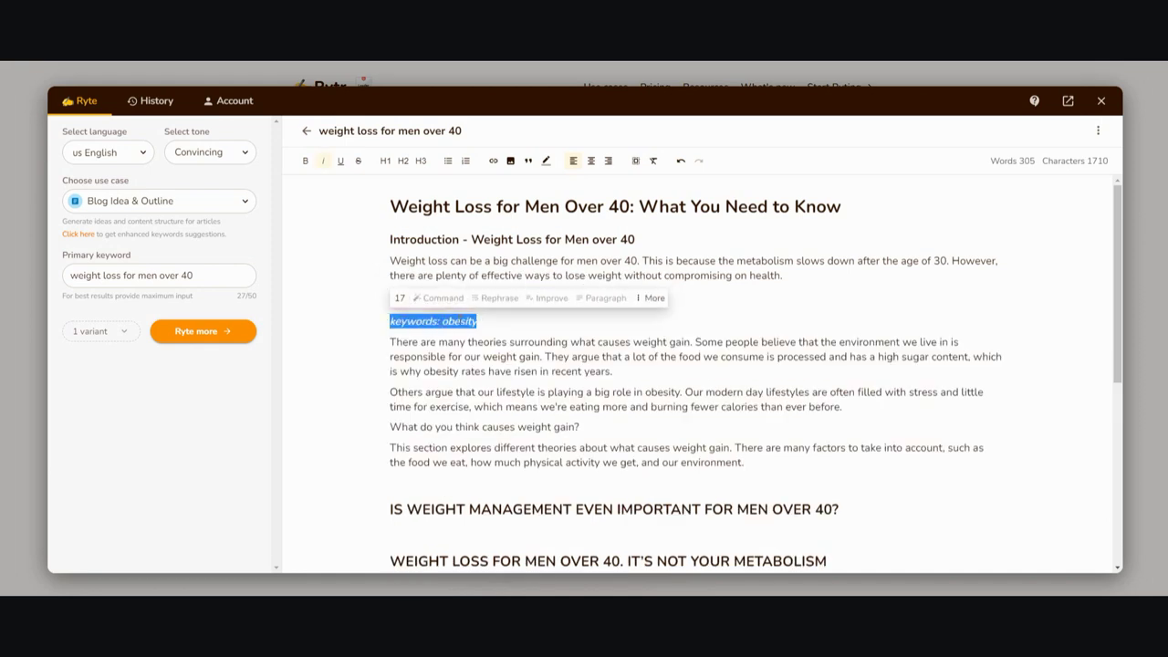
{"action": "key", "text": "BackSpace"}
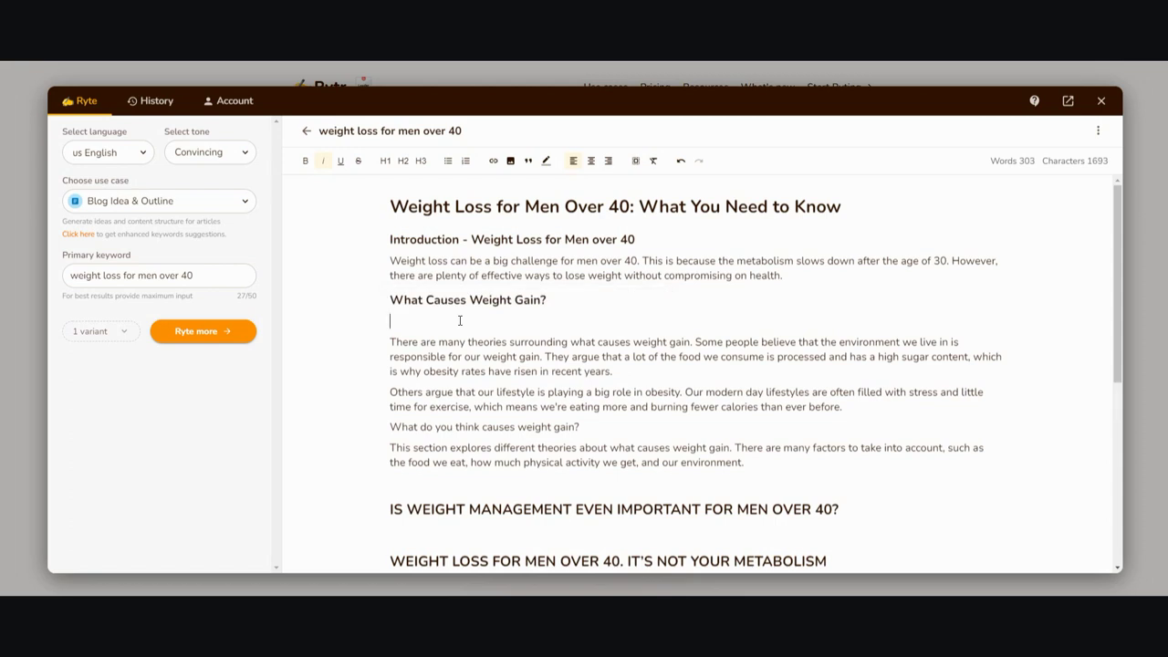
{"action": "key", "text": "BackSpace"}
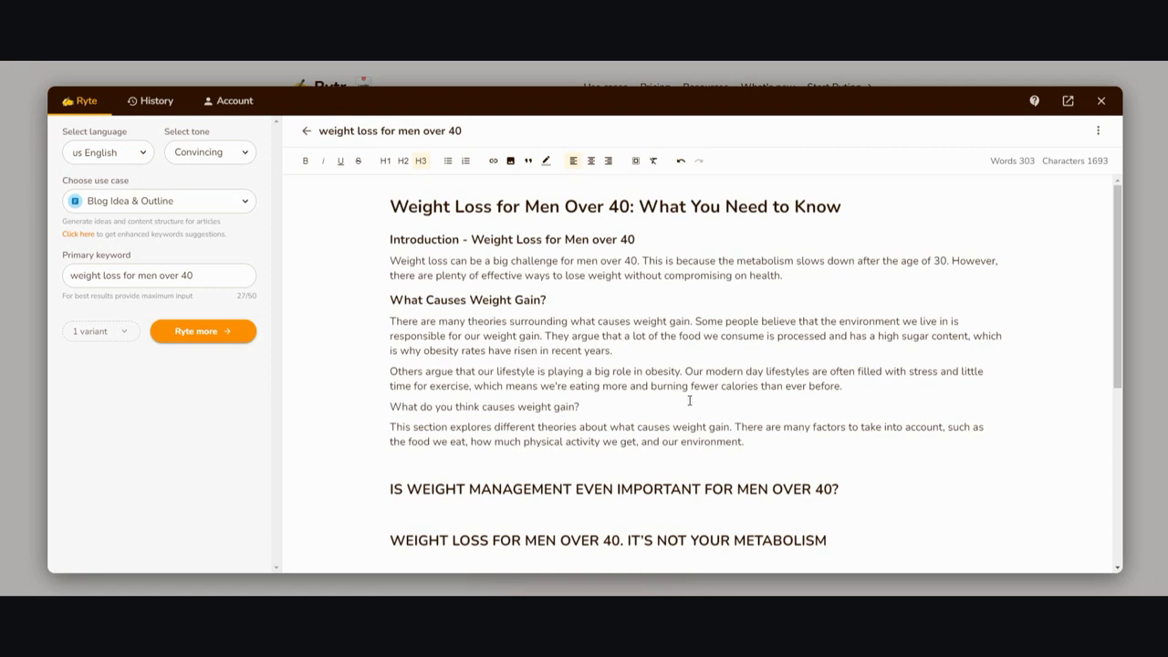
{"action": "left_click_drag", "start_coordinate": [1117, 365], "coordinate": [1115, 402]}
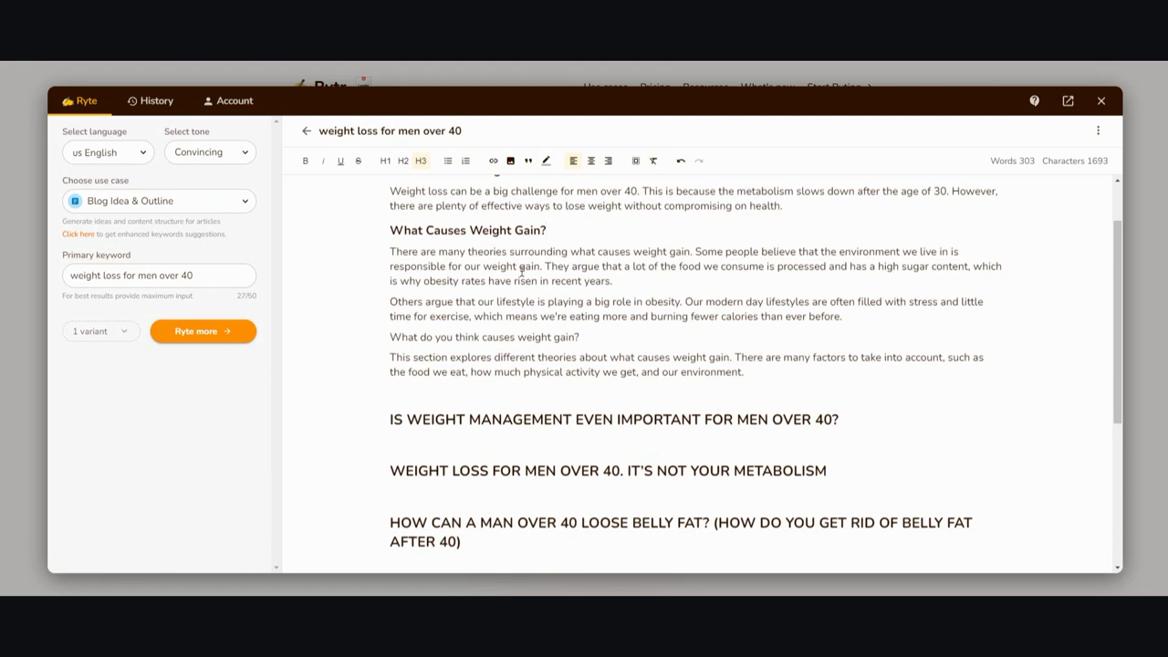
Generate paragraphs under the 'Is Weight Management Even Important for Men Over 40?' heading.
{"action": "scroll", "coordinate": [1119, 318], "scroll_direction": "up", "scroll_amount": 1}
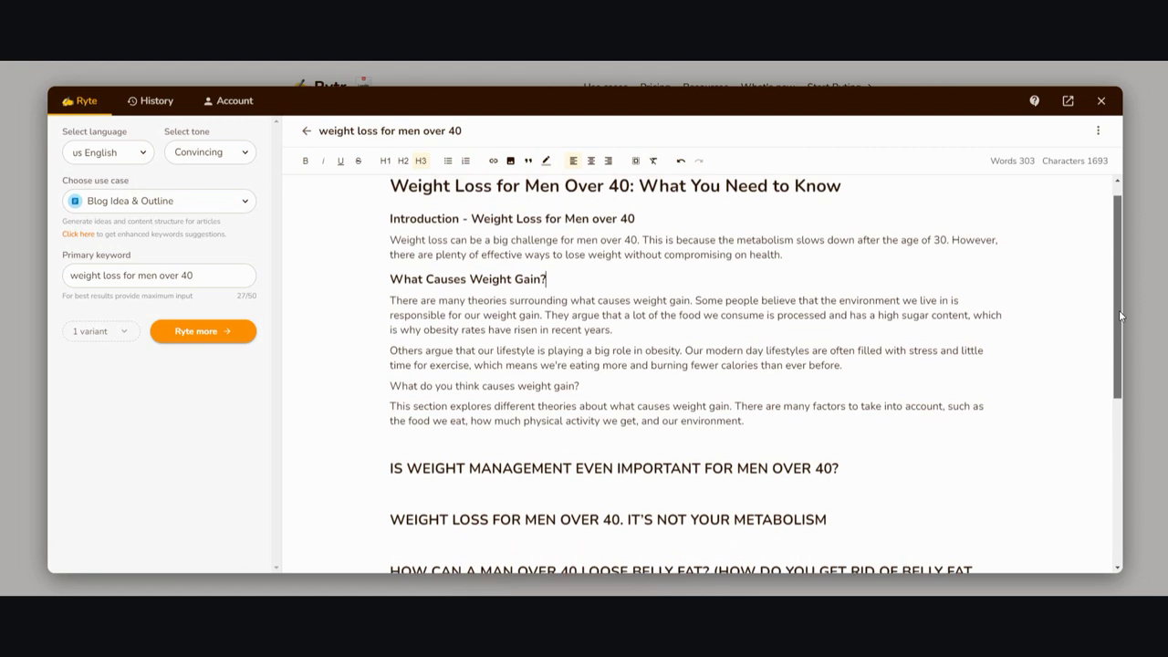
{"action": "scroll", "coordinate": [1119, 316], "scroll_direction": "down", "scroll_amount": 1}
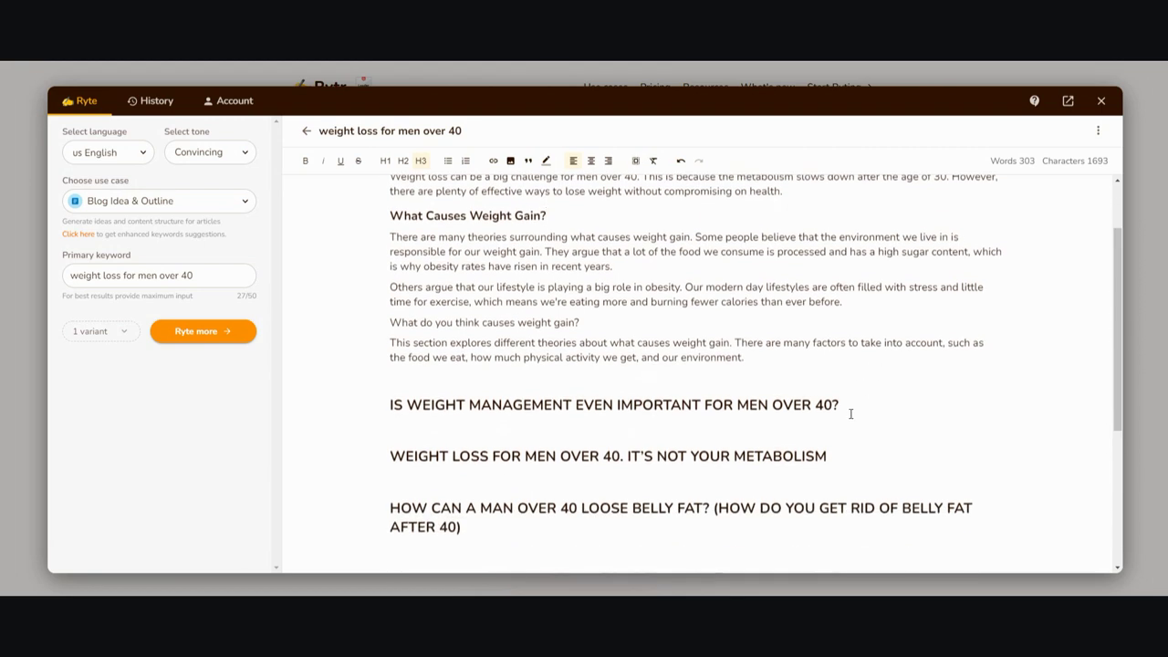
{"action": "left_click_drag", "start_coordinate": [839, 406], "coordinate": [390, 404]}
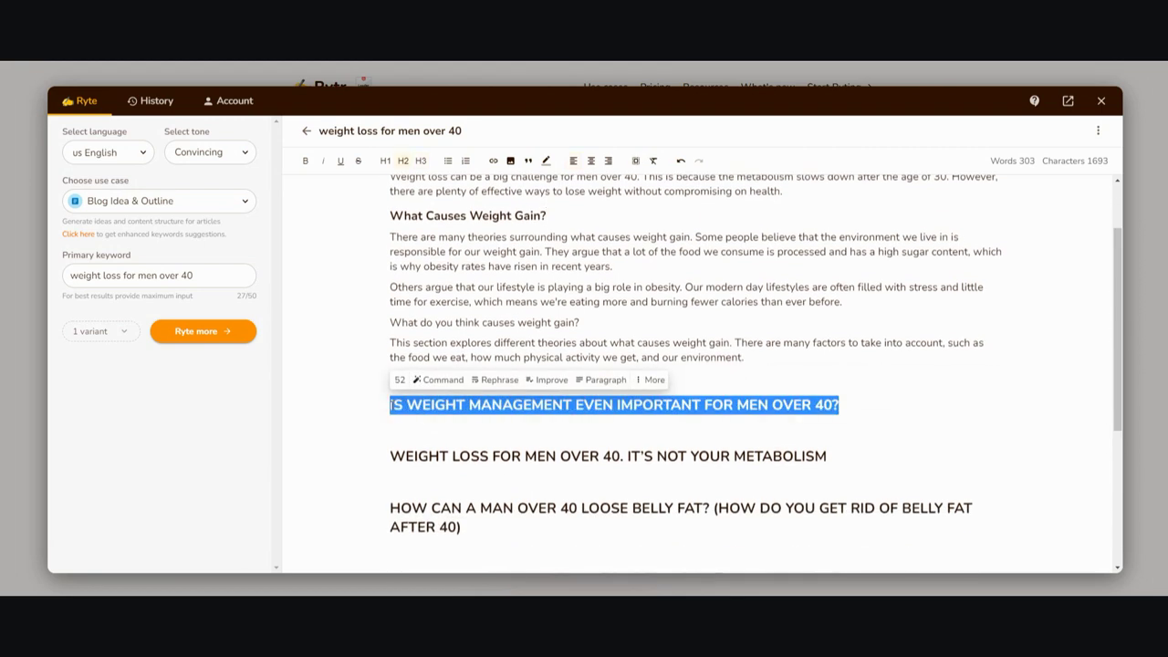
{"action": "left_click", "coordinate": [607, 383]}
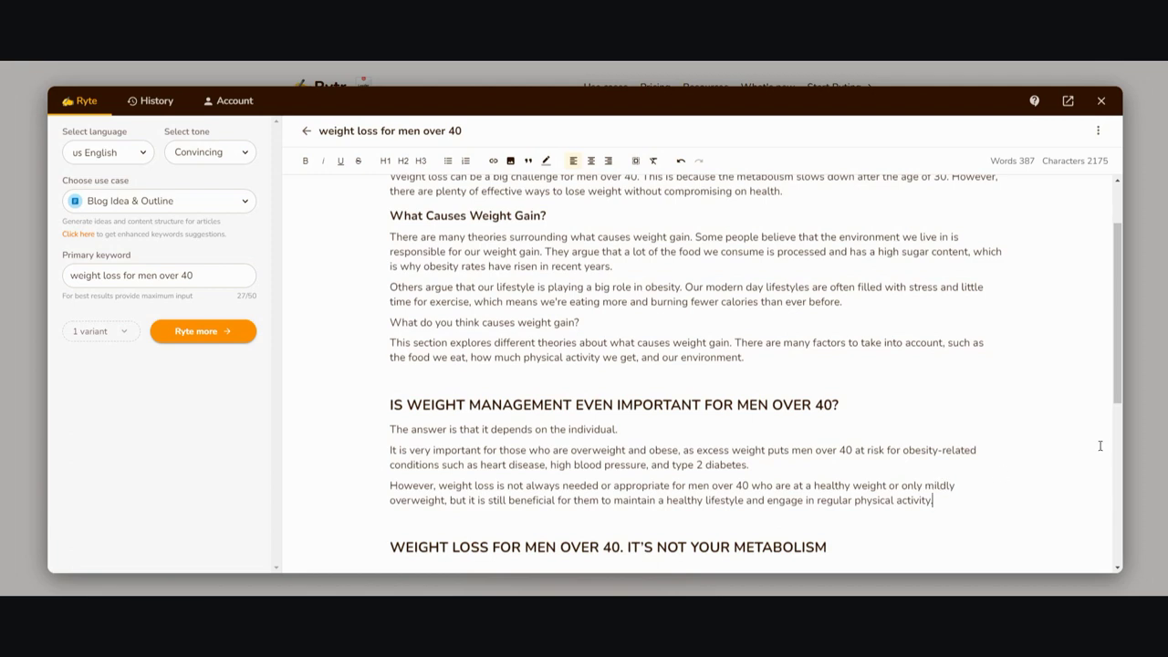
Generate a paragraph under the 'It's not your metabolism' heading.
{"action": "left_click_drag", "start_coordinate": [1118, 400], "coordinate": [1107, 487]}
{"action": "left_click_drag", "start_coordinate": [840, 375], "coordinate": [655, 362]}
{"action": "left_click", "coordinate": [561, 376]}
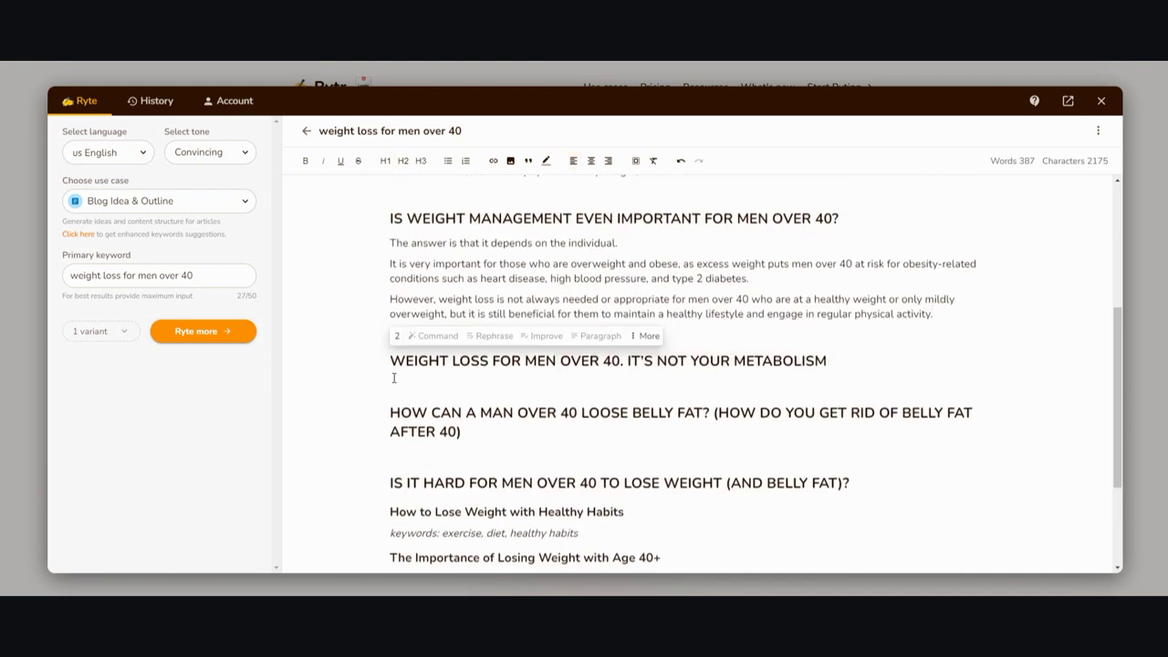
{"action": "left_click", "coordinate": [390, 361]}
{"action": "key", "text": "Return"}
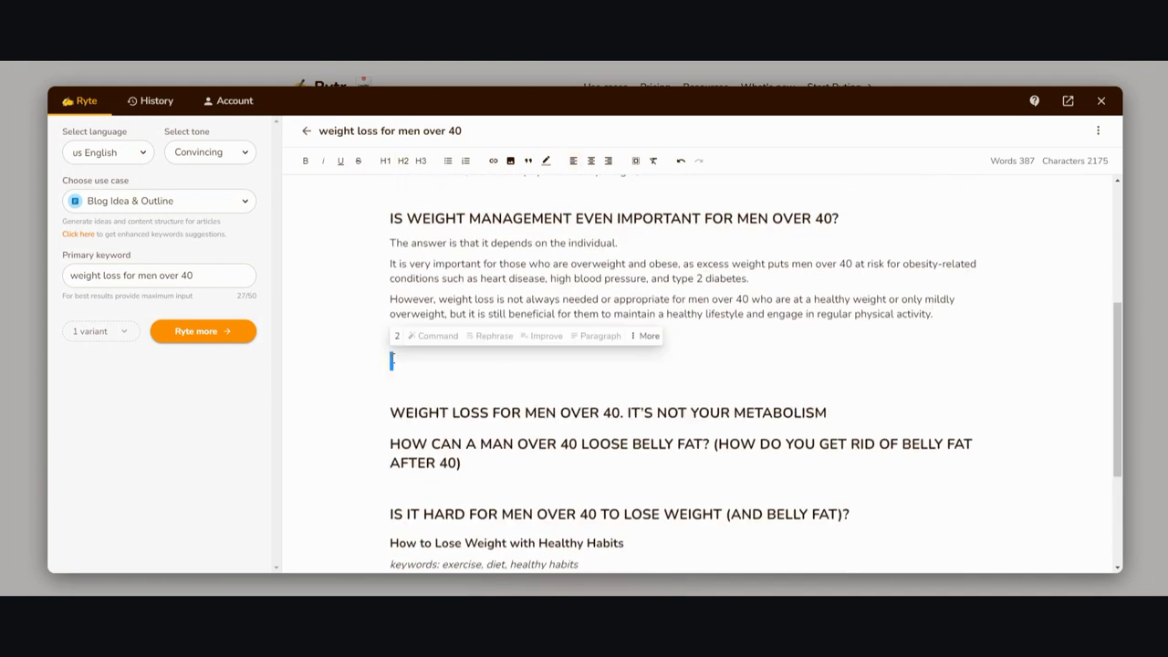
{"action": "left_click", "coordinate": [681, 161]}
{"action": "triple_click", "coordinate": [597, 365]}
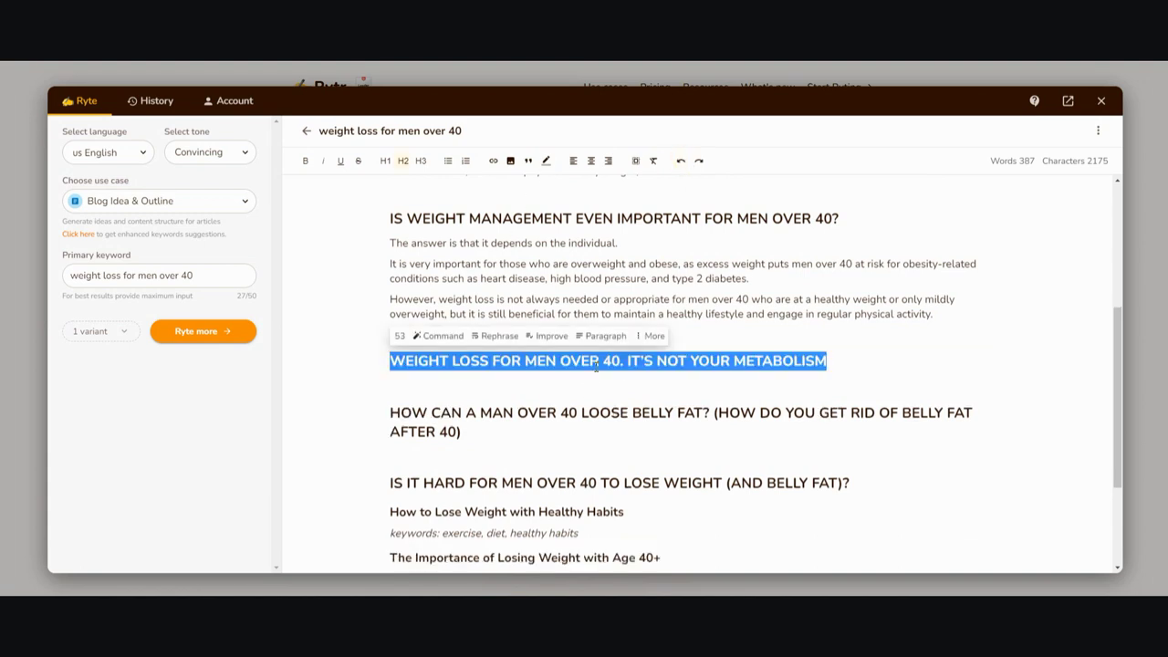
{"action": "left_click", "coordinate": [508, 416]}
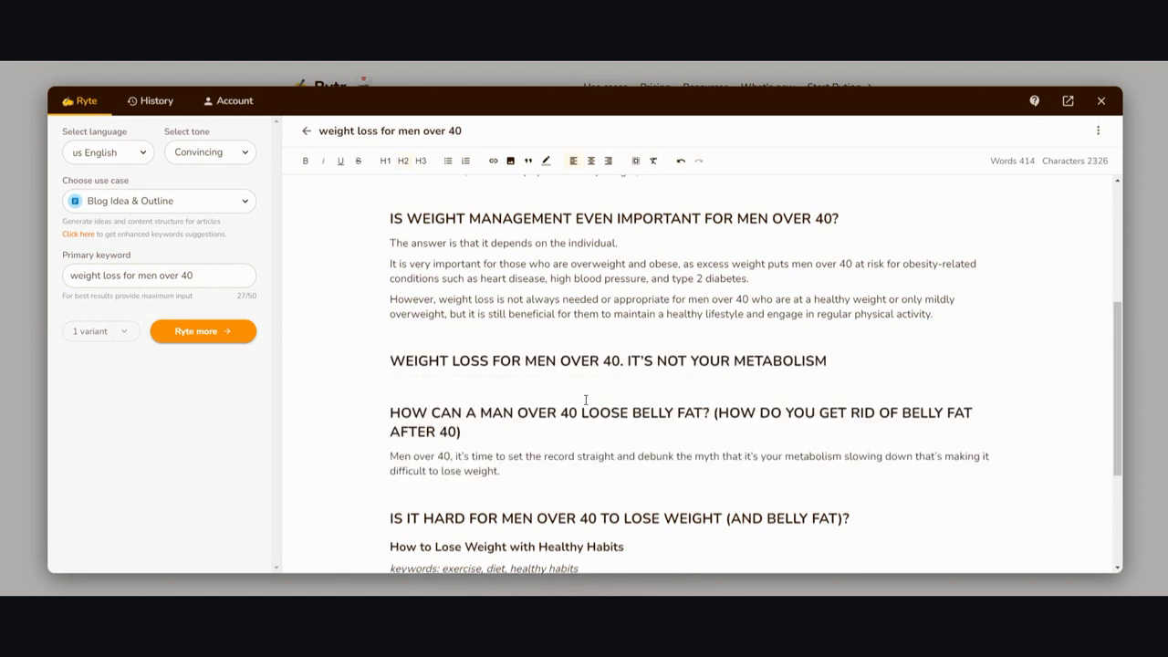
{"action": "triple_click", "coordinate": [581, 413]}
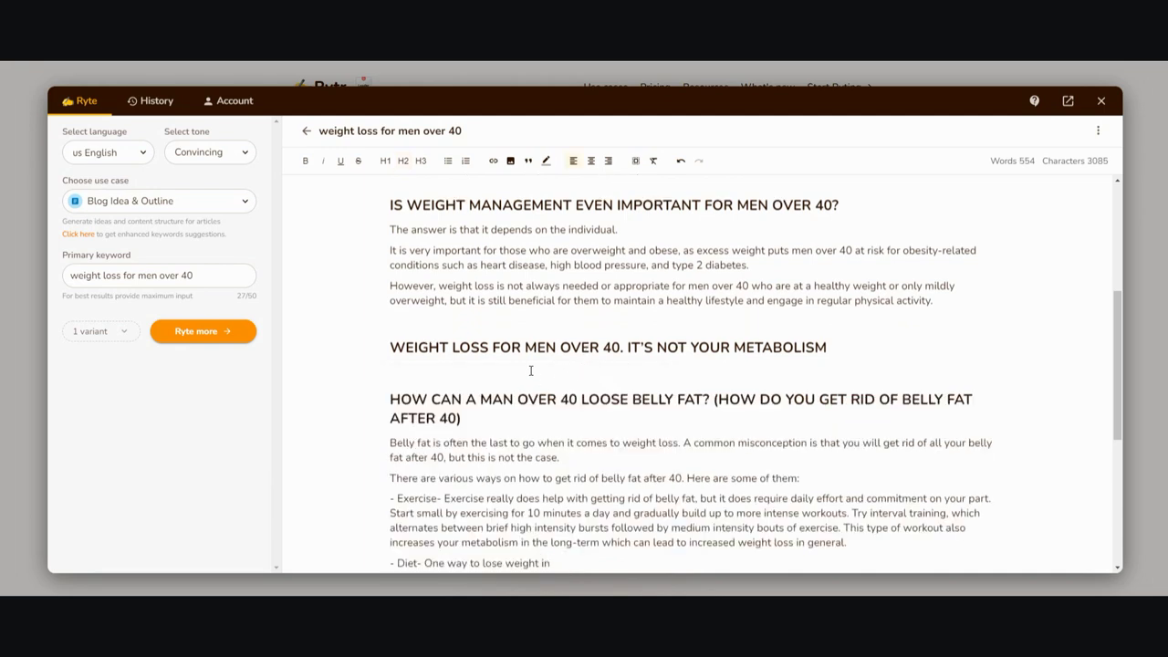
{"action": "triple_click", "coordinate": [527, 348]}
{"action": "left_click", "coordinate": [603, 327]}
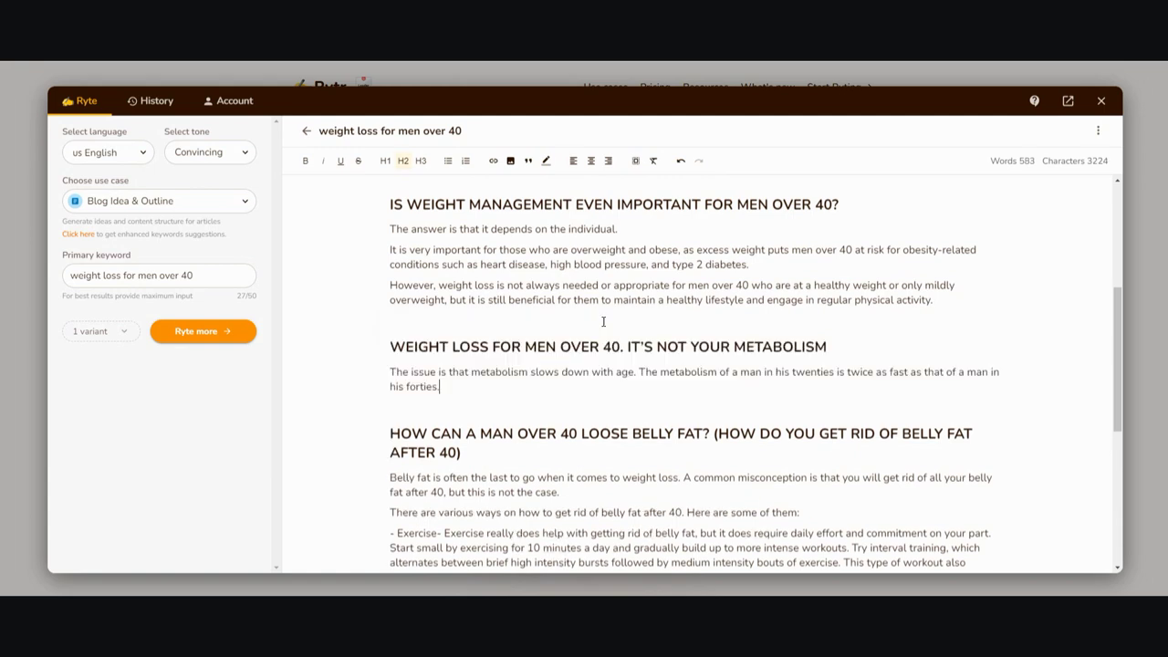
Generate paragraphs for the 'Is it hard for men over 40' and healthy habits sections.
{"action": "left_click_drag", "start_coordinate": [1118, 367], "coordinate": [1120, 463]}
{"action": "triple_click", "coordinate": [652, 417]}
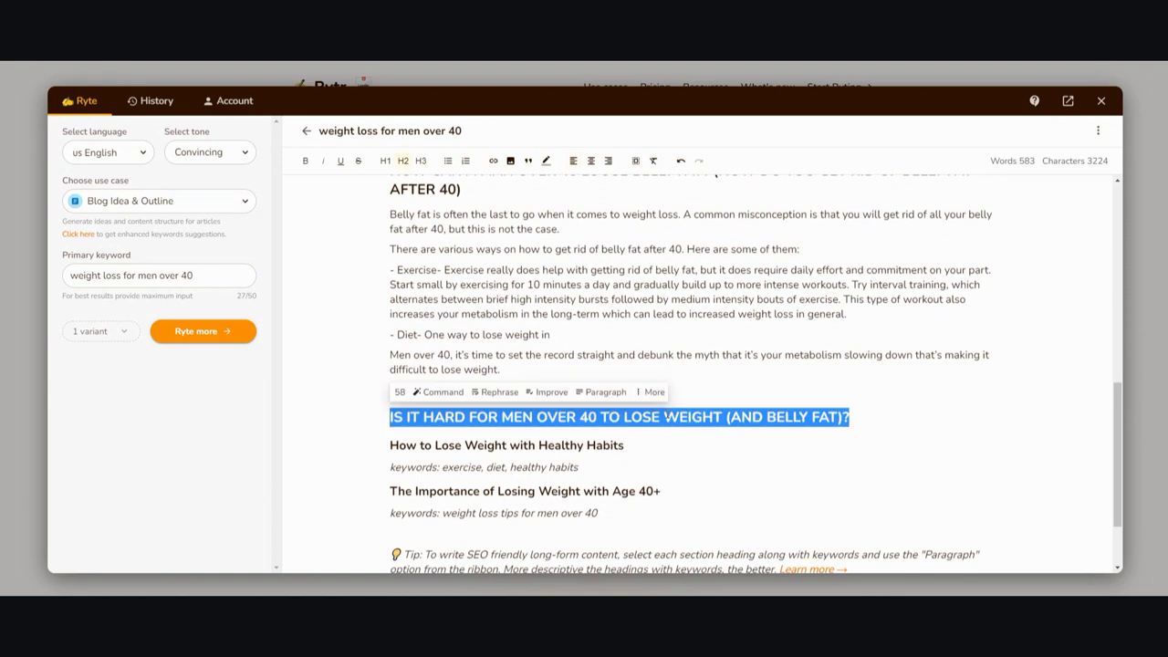
{"action": "left_click", "coordinate": [614, 392]}
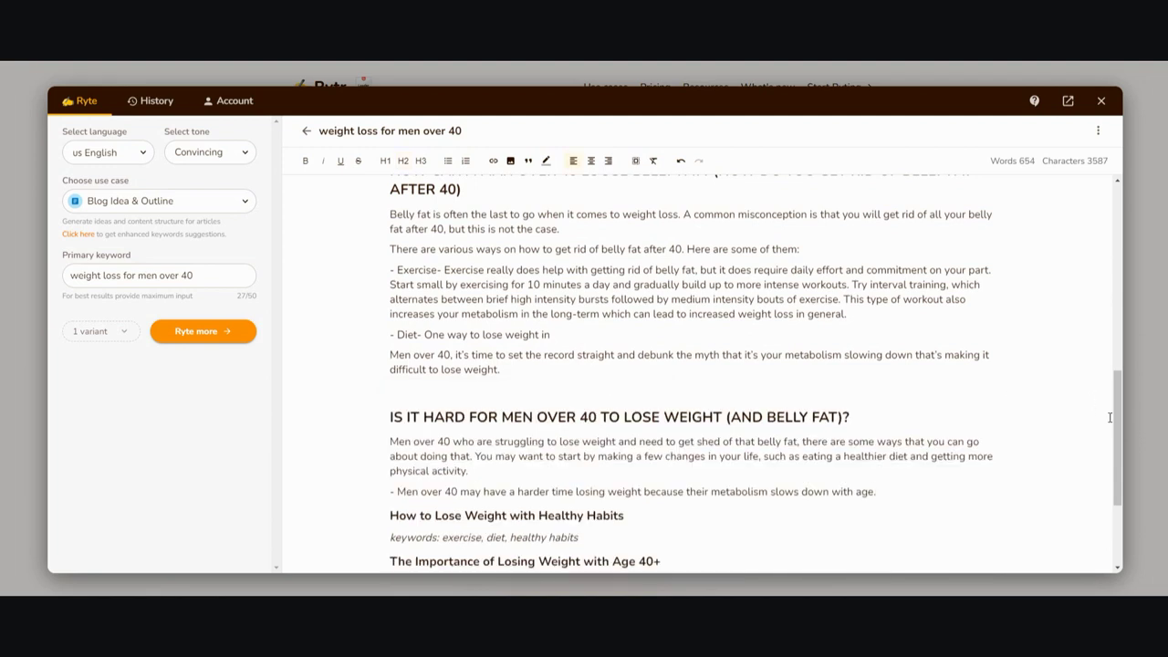
{"action": "scroll", "coordinate": [614, 388], "scroll_direction": "down", "scroll_amount": 3}
{"action": "left_click_drag", "start_coordinate": [605, 375], "coordinate": [378, 353]}
{"action": "left_click", "coordinate": [596, 324]}
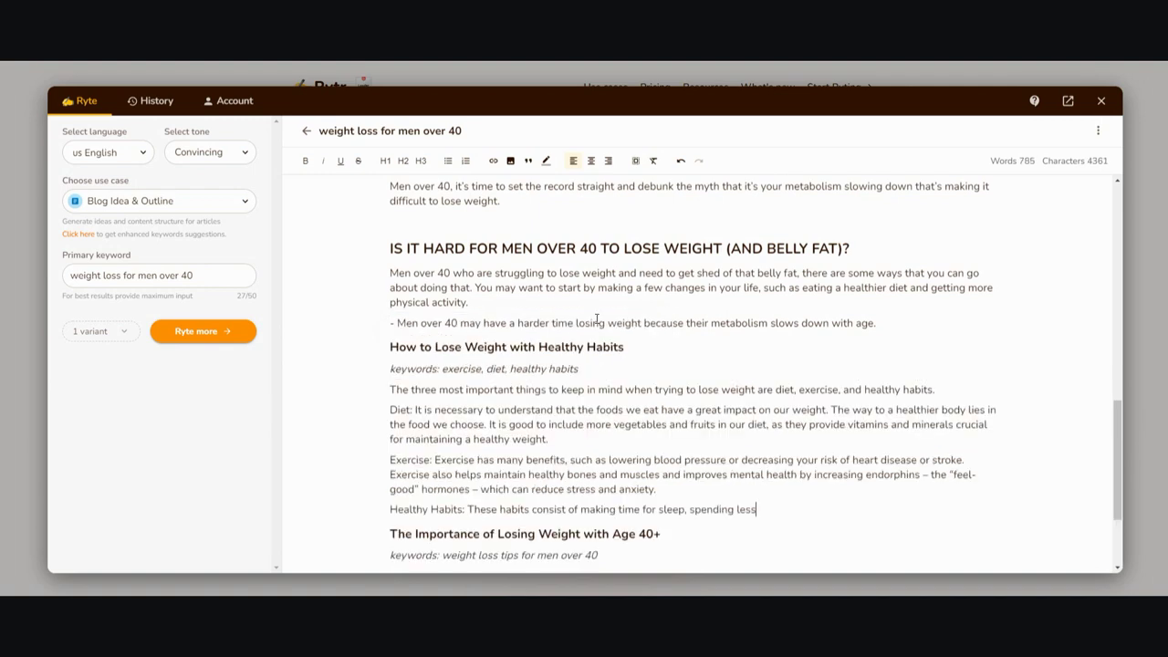
Generate paragraphs for The Importance of Losing Weight with Age 40+ section.
{"action": "left_click_drag", "start_coordinate": [1121, 468], "coordinate": [1120, 511]}
{"action": "left_click", "coordinate": [634, 418]}
{"action": "left_click_drag", "start_coordinate": [634, 419], "coordinate": [388, 393]}
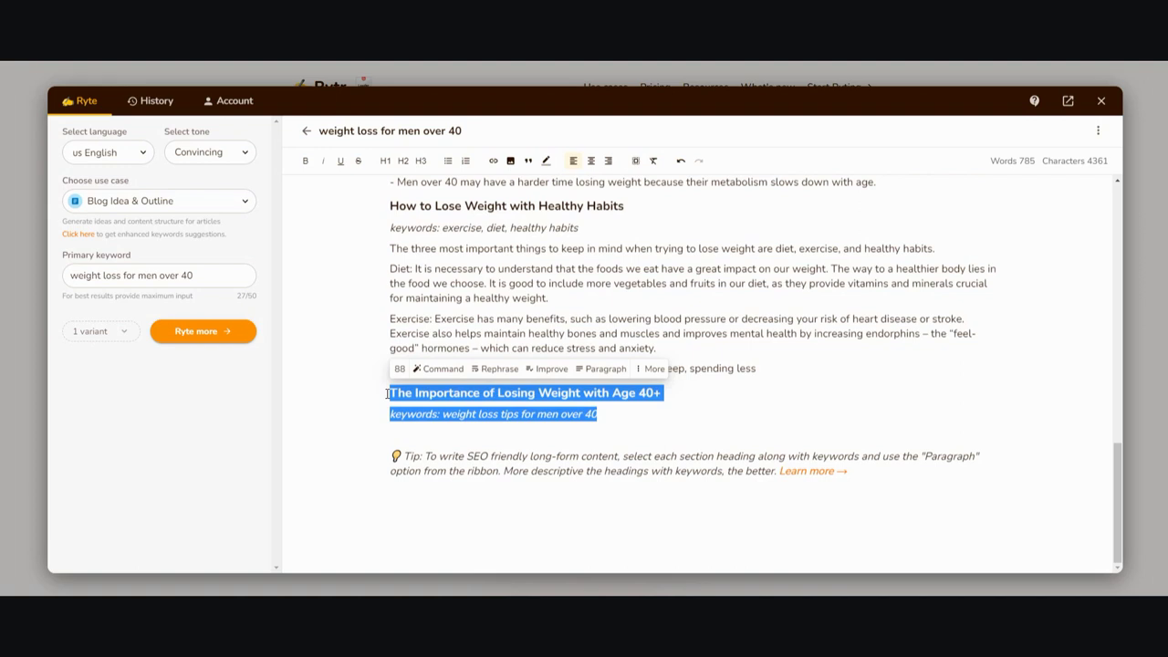
{"action": "left_click", "coordinate": [584, 371]}
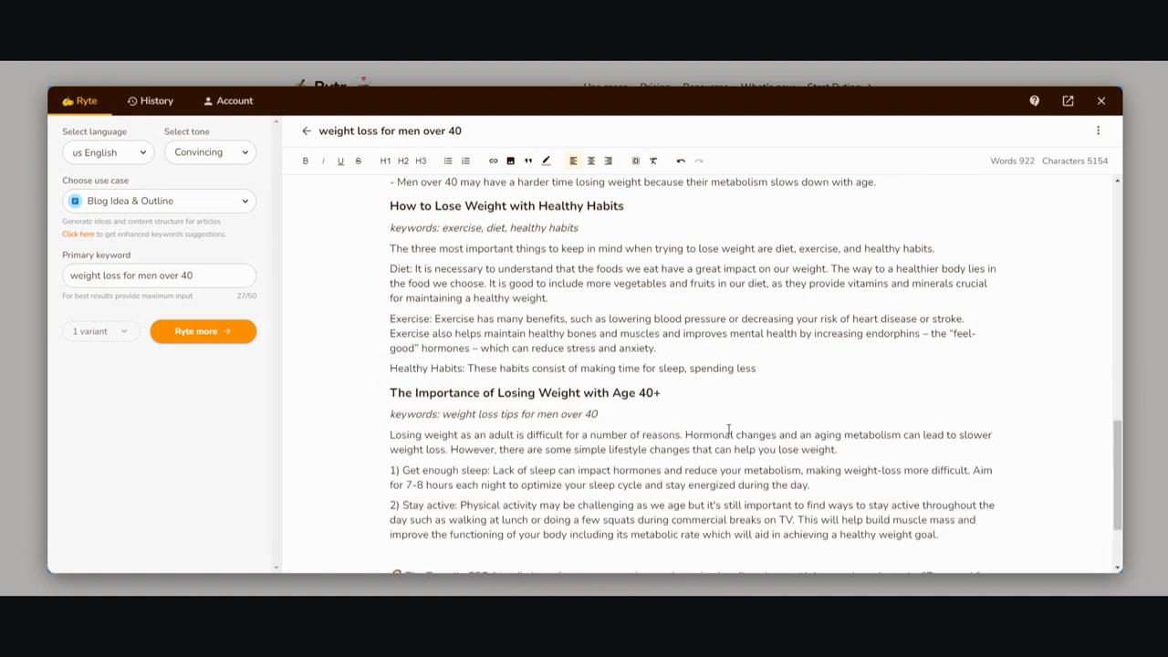
Delete the leftover age 40+ and healthy habits keyword lines under the section headings.
{"action": "triple_click", "coordinate": [577, 413]}
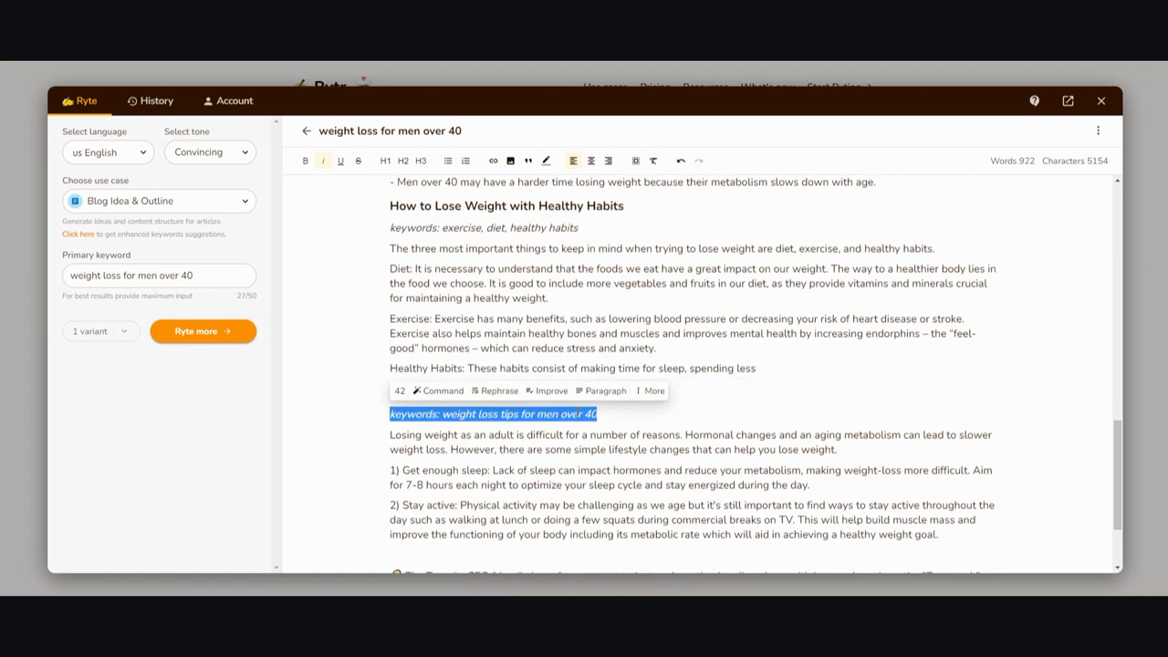
{"action": "key", "text": "BackSpace"}
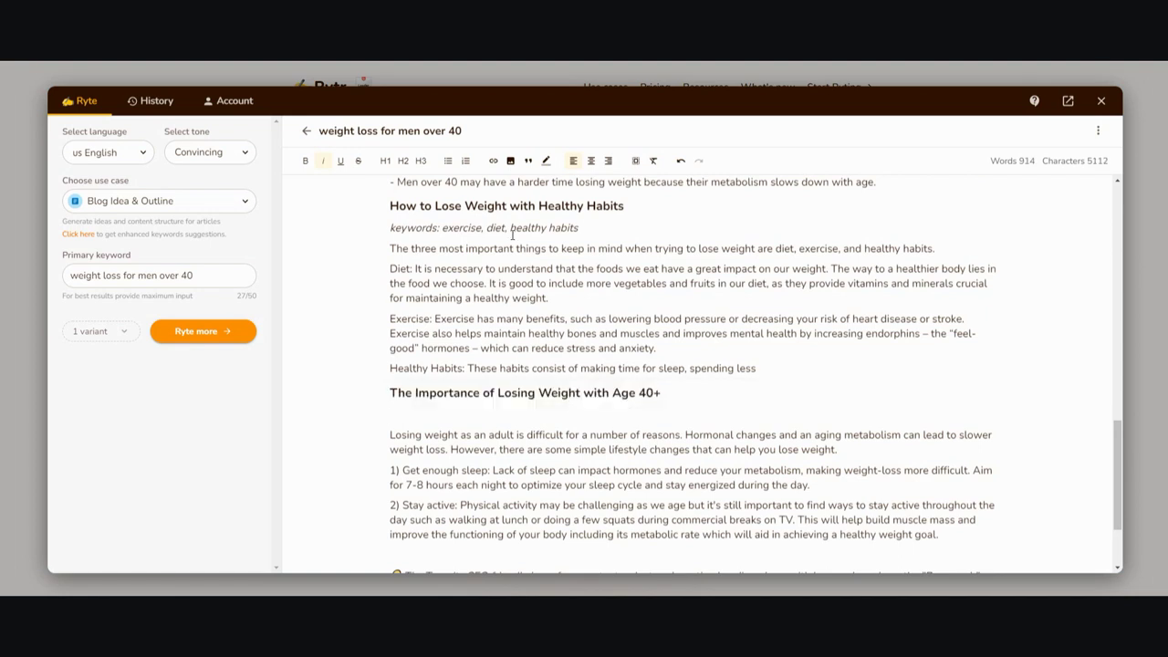
{"action": "triple_click", "coordinate": [511, 234]}
{"action": "key", "text": "BackSpace"}
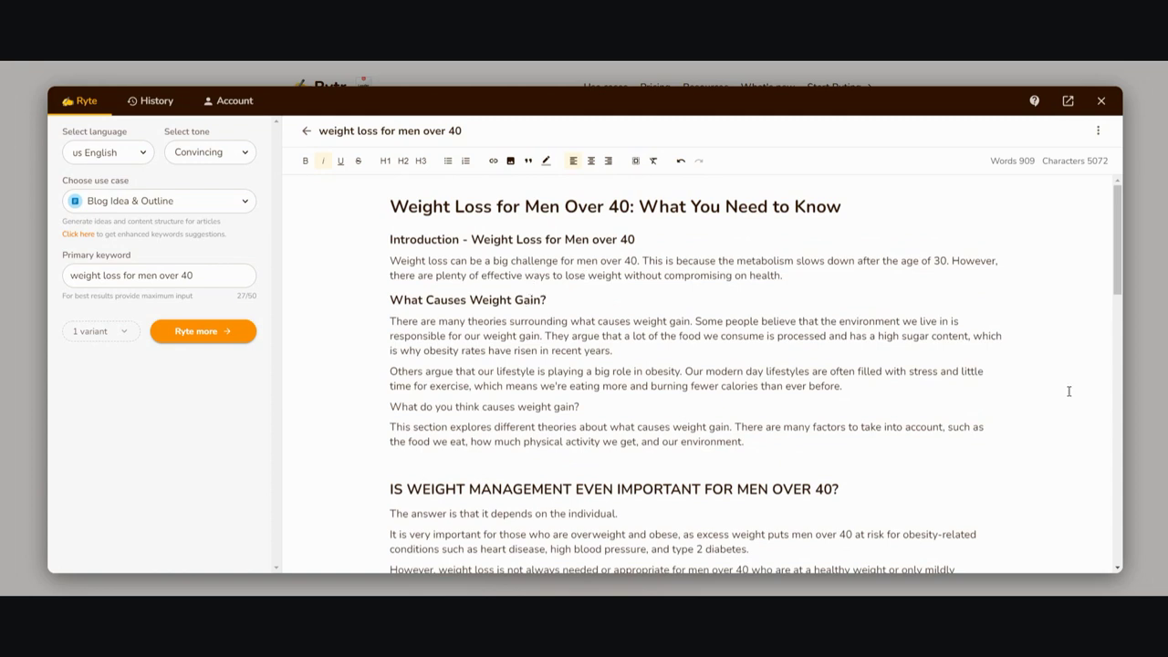
Select the whole finished article from its end back up to the title.
{"action": "left_click_drag", "start_coordinate": [1124, 294], "coordinate": [1133, 541]}
{"action": "scroll", "coordinate": [1096, 530], "scroll_direction": "down", "scroll_amount": 1}
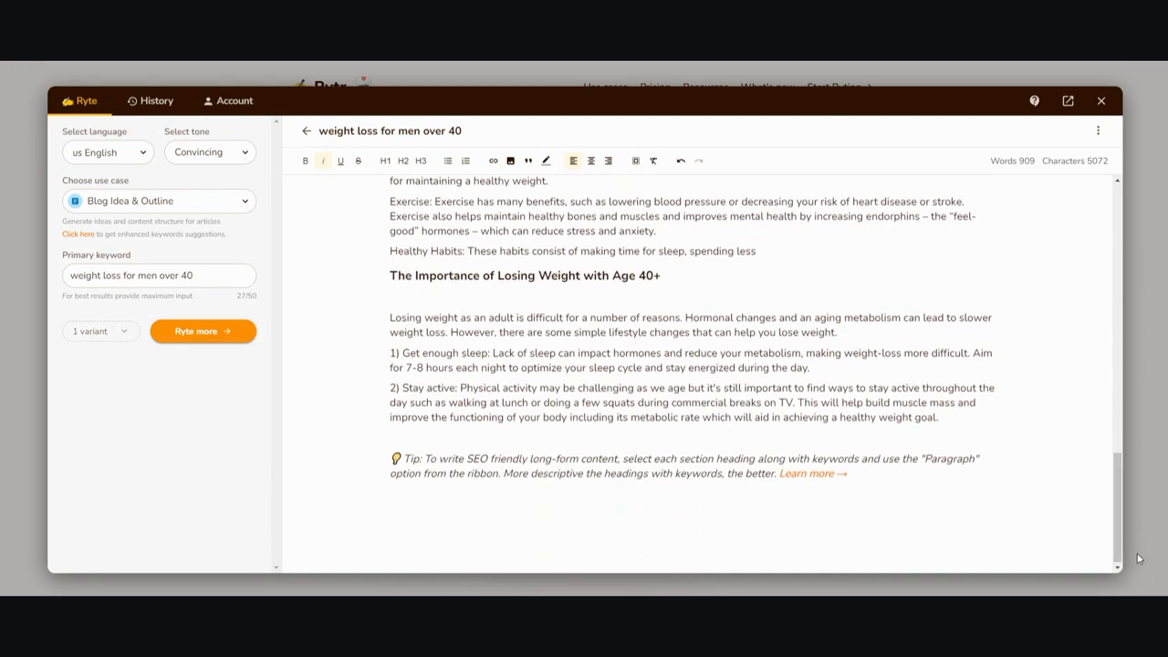
{"action": "left_click_drag", "start_coordinate": [961, 434], "coordinate": [462, 132]}
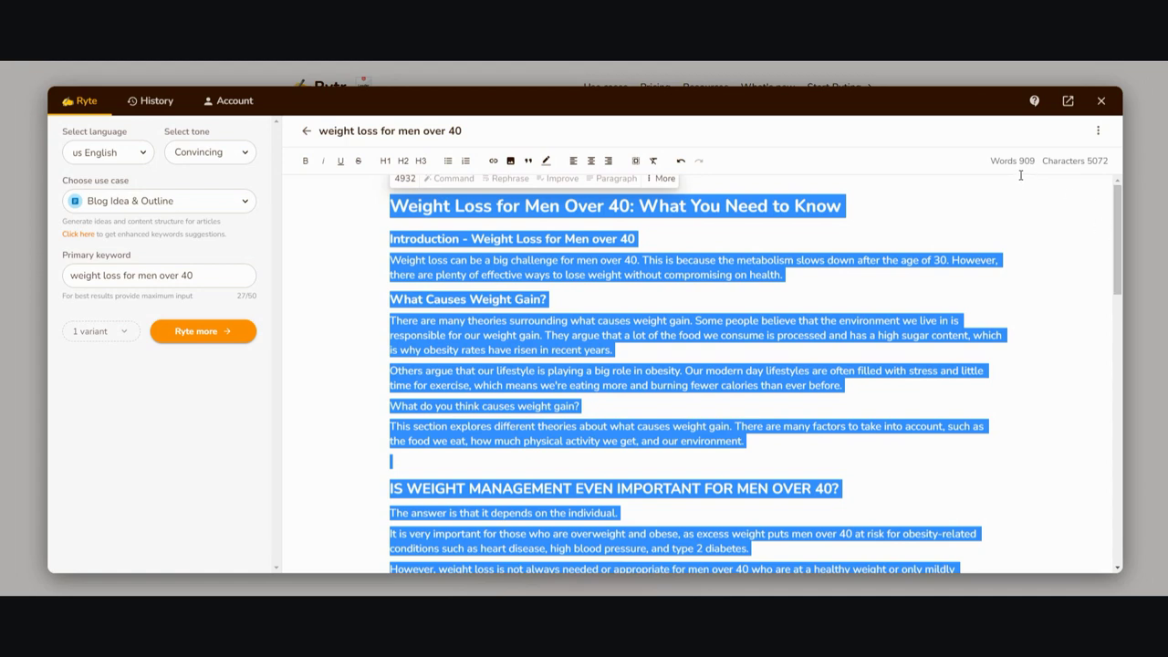
{"action": "left_click", "coordinate": [1067, 242]}
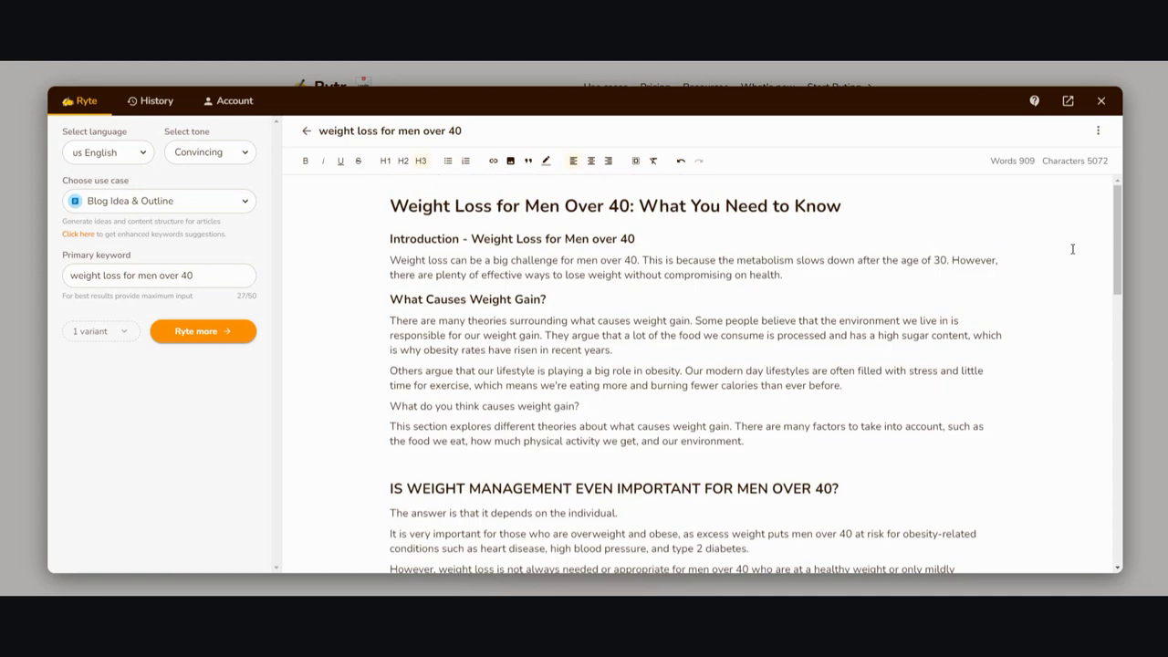
{"action": "scroll", "coordinate": [1094, 301], "scroll_direction": "down", "scroll_amount": 5}
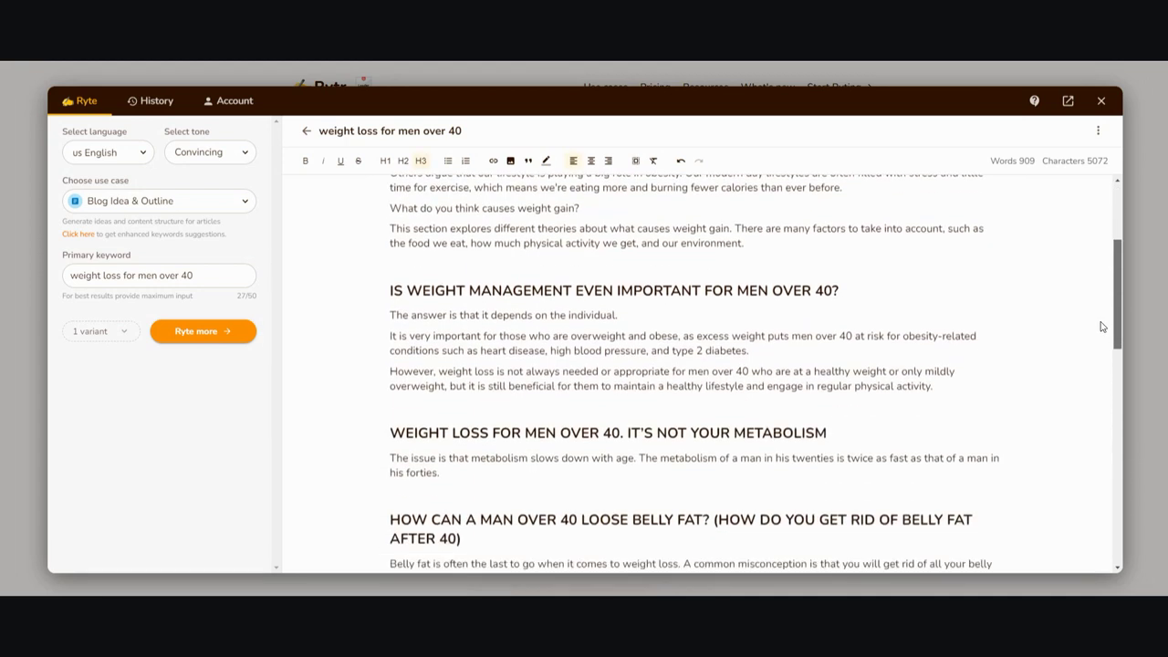
{"action": "scroll", "coordinate": [1093, 344], "scroll_direction": "down", "scroll_amount": 15}
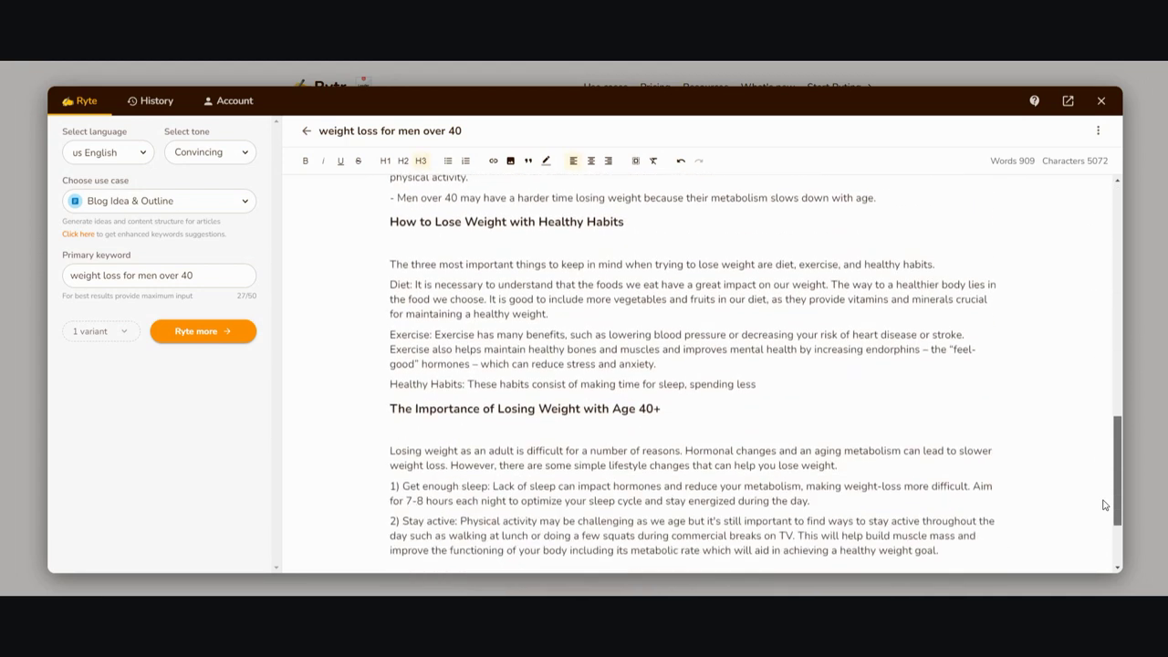
{"action": "scroll", "coordinate": [1100, 521], "scroll_direction": "up", "scroll_amount": 20}
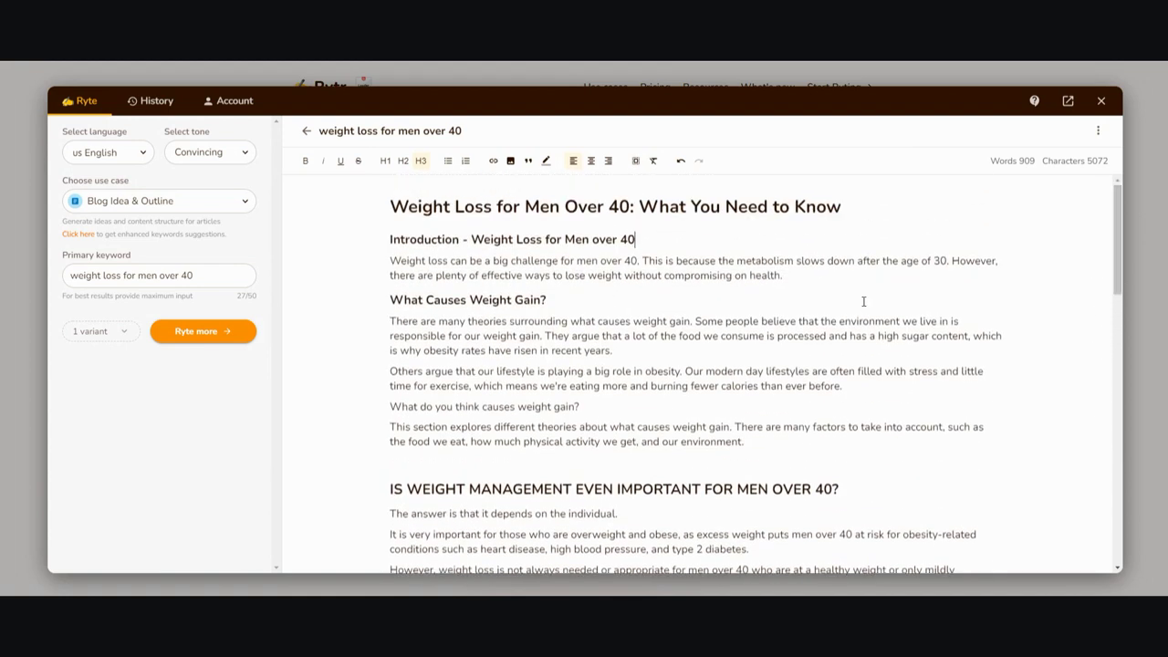
Select the entire Rytr article again, from the end up to the title, for copying.
{"action": "left_click_drag", "start_coordinate": [1117, 268], "coordinate": [1117, 526]}
{"action": "left_click_drag", "start_coordinate": [940, 461], "coordinate": [326, 119]}
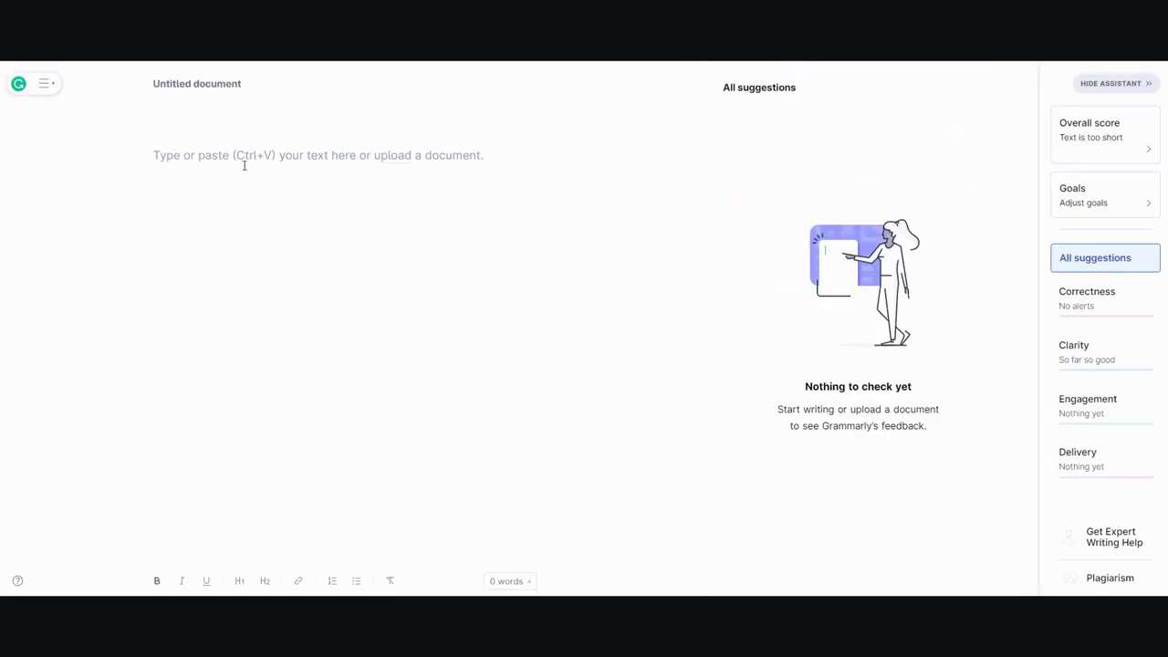
Paste the article into Grammarly, accept the default goals, and review the 42 suggestions.
{"action": "key", "text": "ctrl+v"}
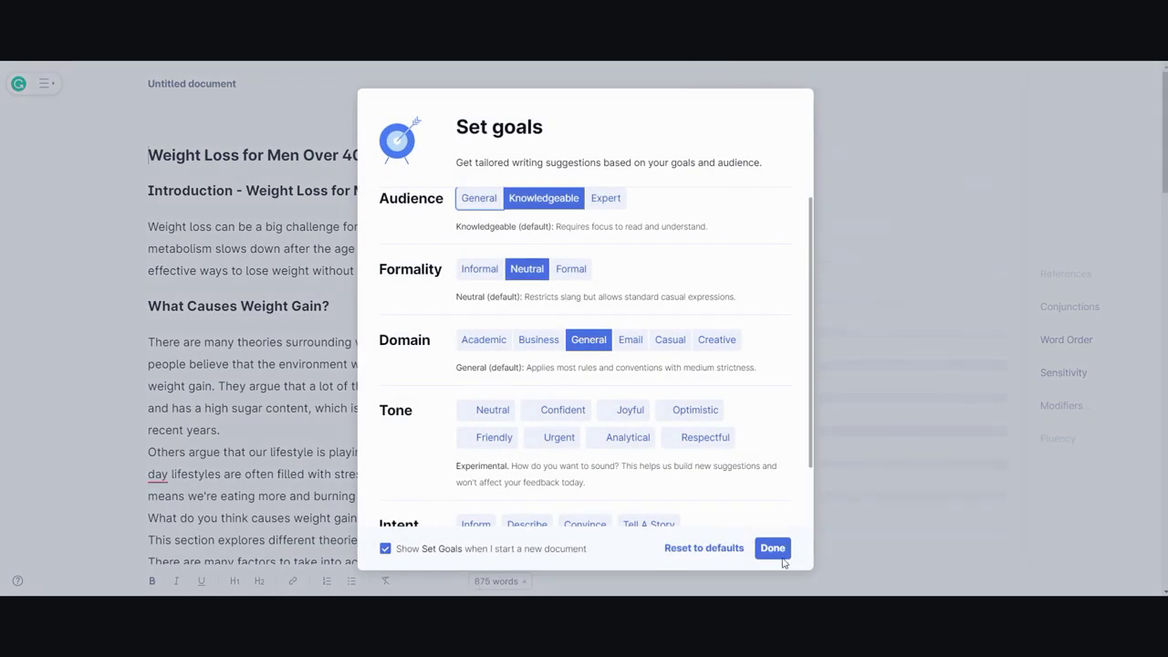
{"action": "left_click", "coordinate": [774, 550]}
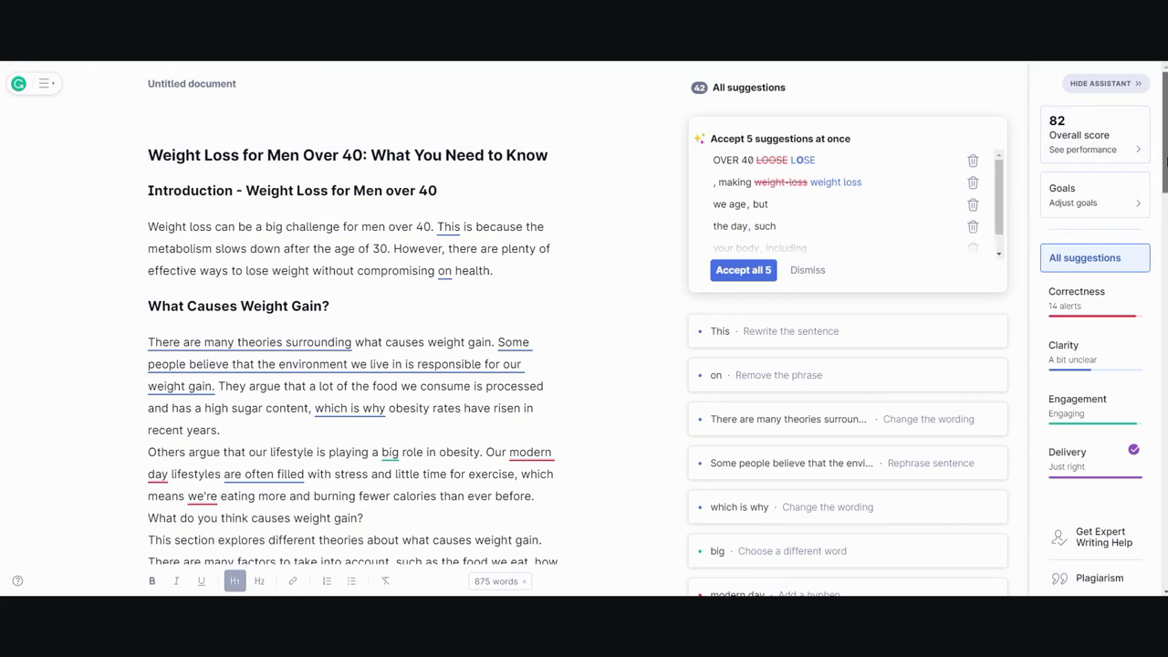
{"action": "scroll", "coordinate": [1165, 162], "scroll_direction": "down", "scroll_amount": 1}
{"action": "scroll", "coordinate": [1165, 163], "scroll_direction": "down", "scroll_amount": 1}
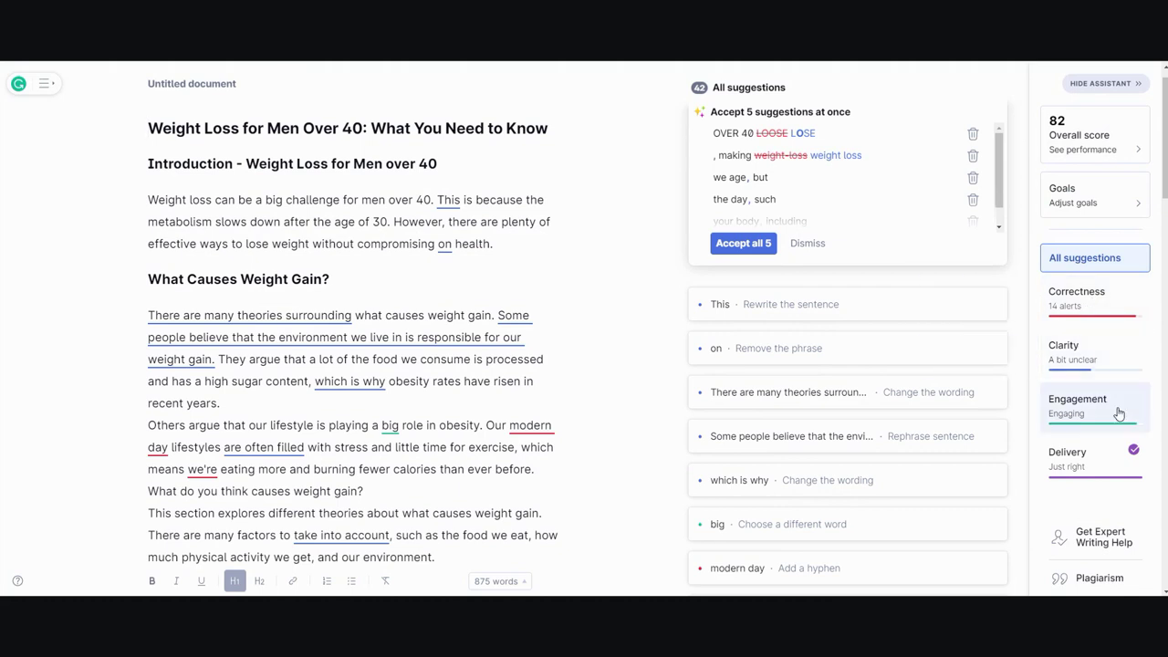
{"action": "mouse_move", "coordinate": [1109, 482]}
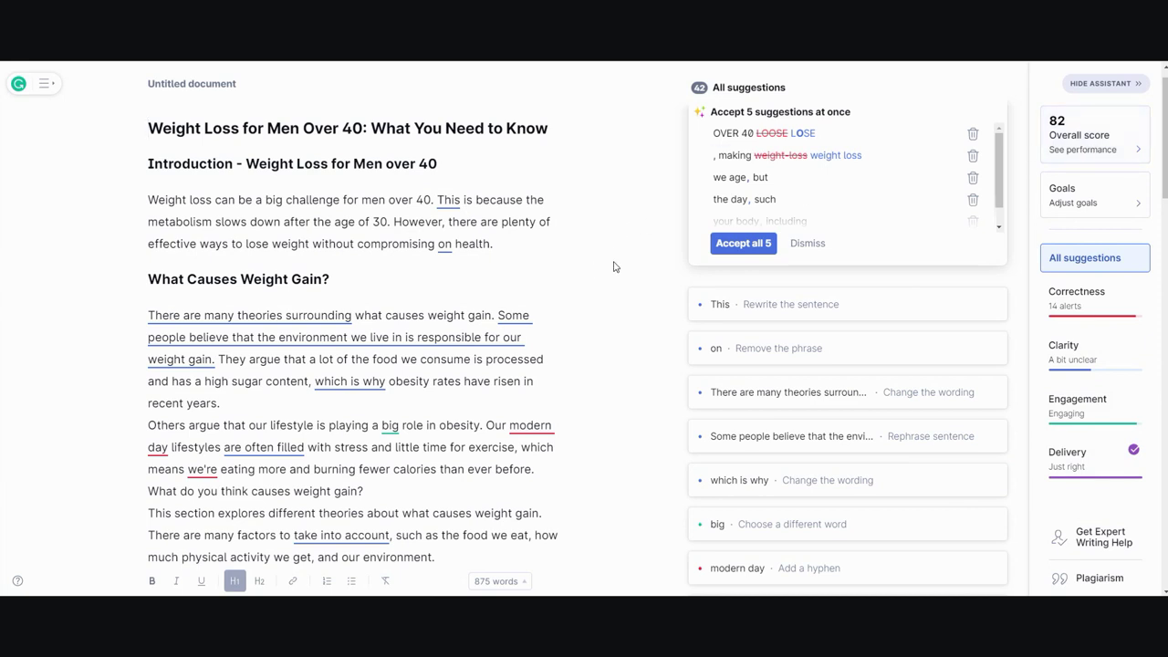
Run a plagiarism check on the article and expand its 9% list of matching sources.
{"action": "left_click", "coordinate": [1090, 585]}
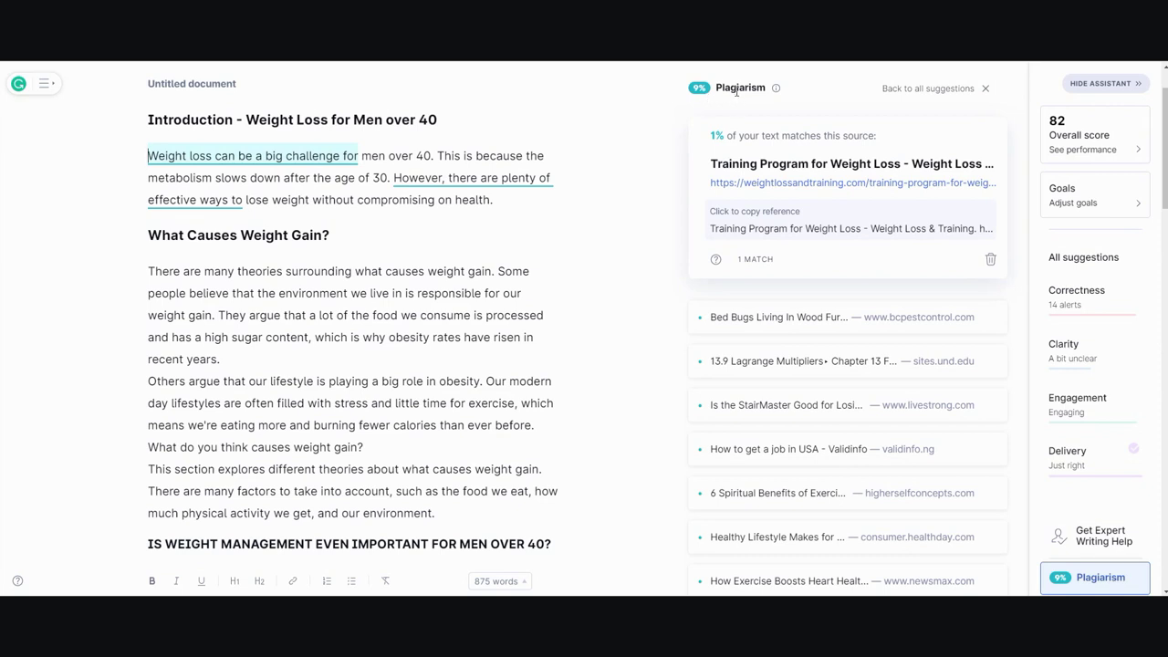
{"action": "scroll", "coordinate": [566, 310], "scroll_direction": "down", "scroll_amount": 15}
{"action": "scroll", "coordinate": [565, 313], "scroll_direction": "up", "scroll_amount": 8}
{"action": "scroll", "coordinate": [565, 313], "scroll_direction": "up", "scroll_amount": 10}
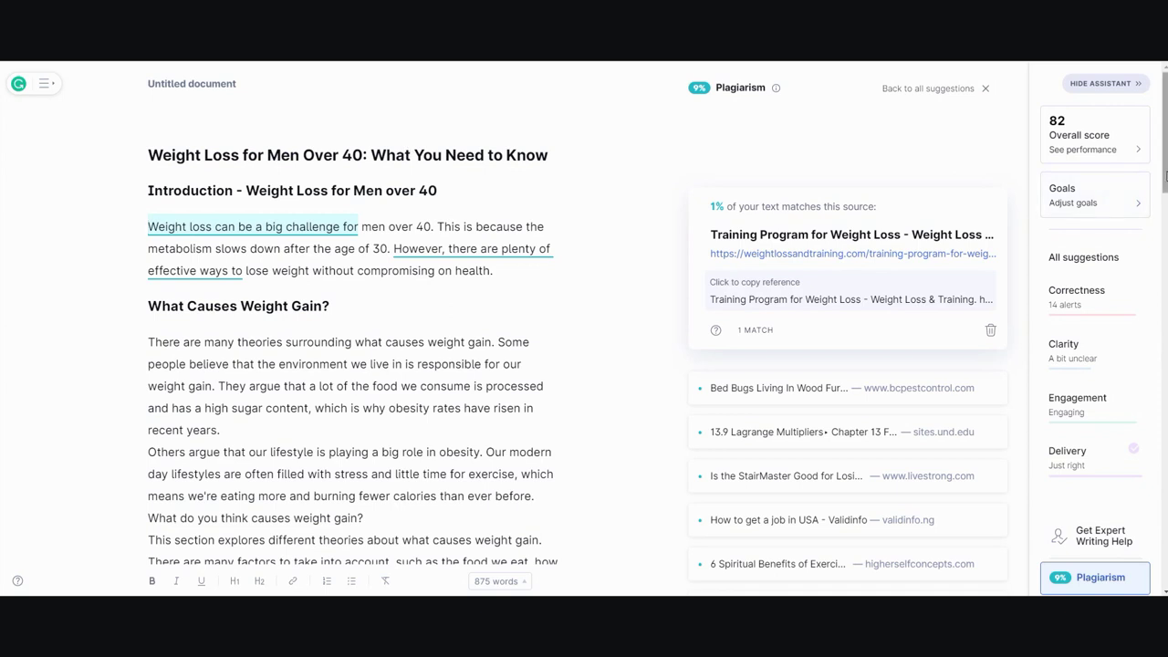
{"action": "mouse_move", "coordinate": [1165, 175]}
{"action": "left_mouse_down"}
{"action": "mouse_move", "coordinate": [1162, 541]}
{"action": "mouse_move", "coordinate": [1163, 170]}
{"action": "left_mouse_up"}
{"action": "left_click_drag", "start_coordinate": [1166, 185], "coordinate": [1163, 547]}
{"action": "left_click", "coordinate": [847, 118]}
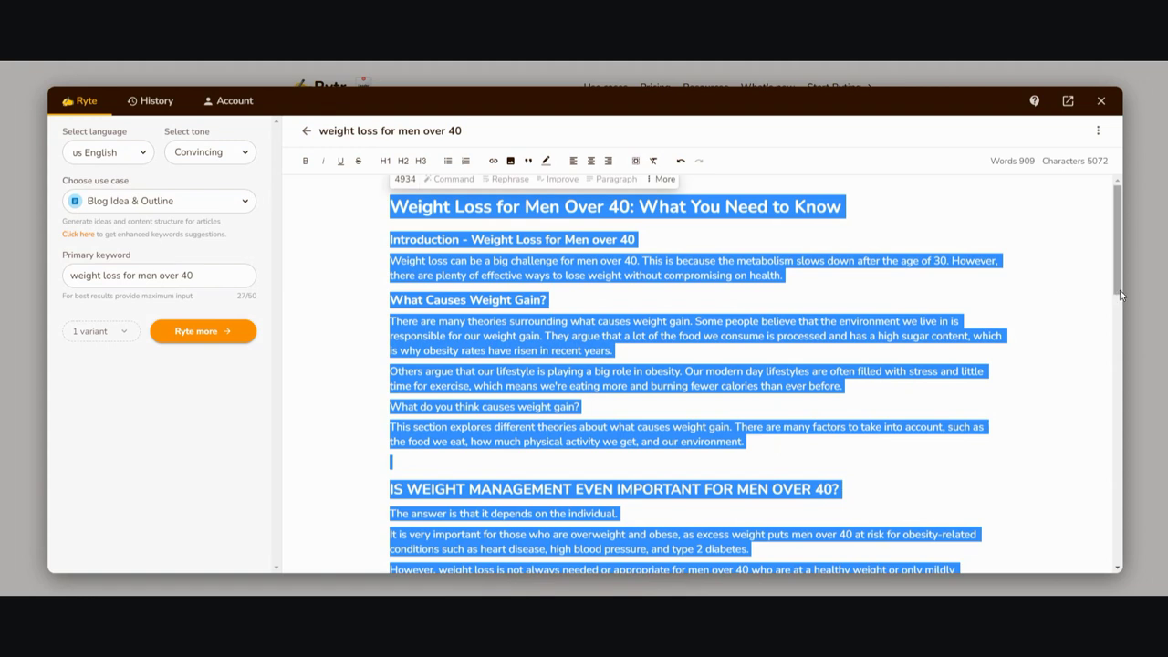
{"action": "left_click_drag", "start_coordinate": [1112, 288], "coordinate": [1100, 253]}
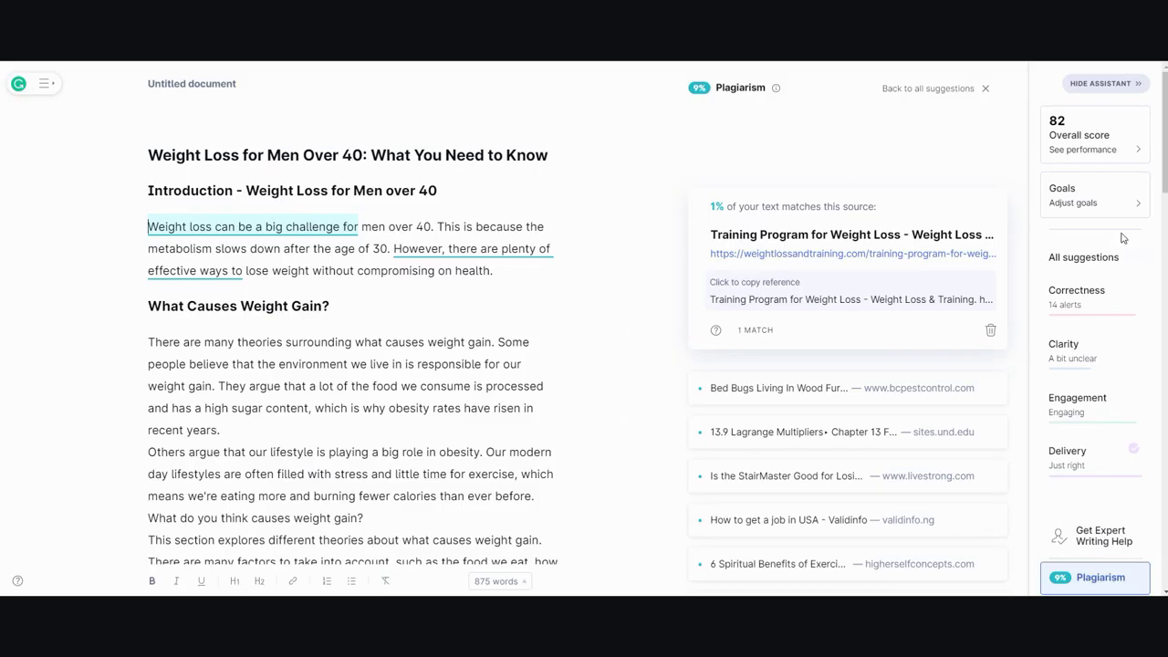
{"action": "left_click_drag", "start_coordinate": [1164, 193], "coordinate": [1149, 518]}
{"action": "left_click", "coordinate": [847, 118]}
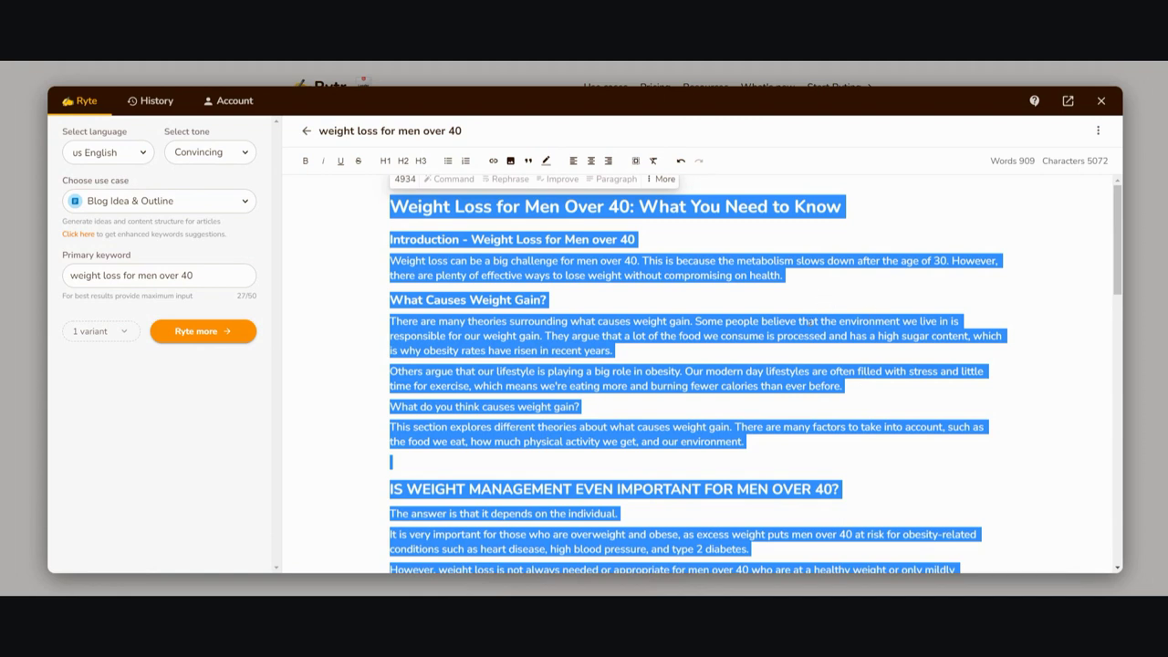
{"action": "left_click", "coordinate": [818, 348]}
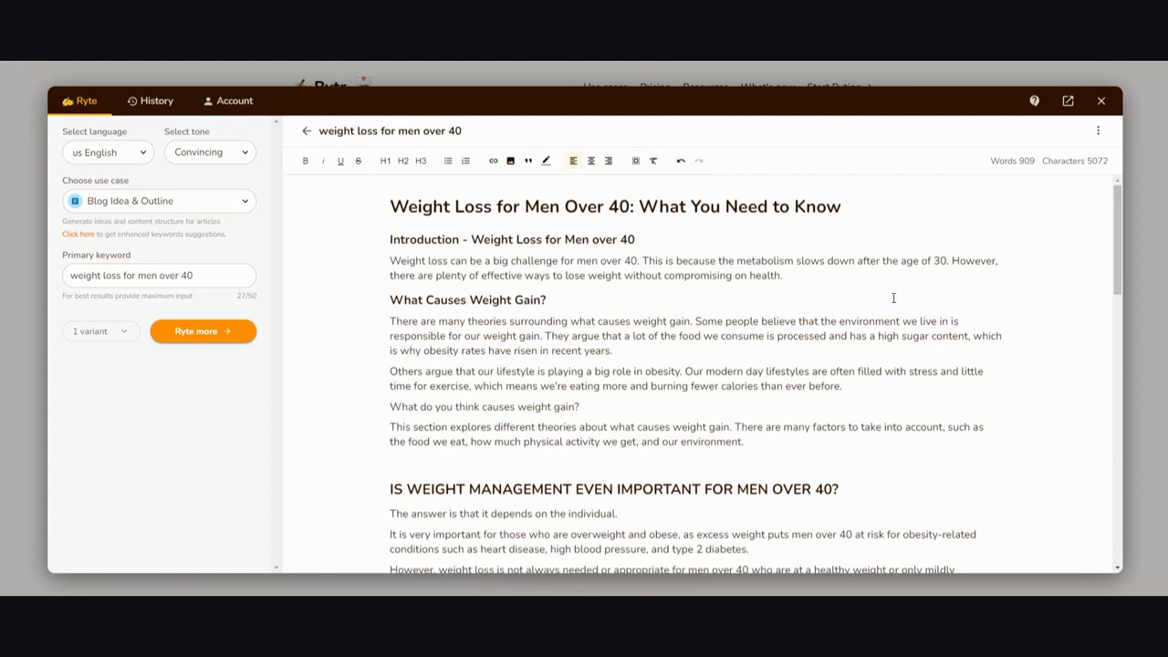
{"action": "left_click_drag", "start_coordinate": [1118, 290], "coordinate": [1052, 271]}
{"action": "scroll", "coordinate": [1115, 272], "scroll_direction": "down", "scroll_amount": 1}
{"action": "left_click_drag", "start_coordinate": [1118, 283], "coordinate": [1110, 249]}
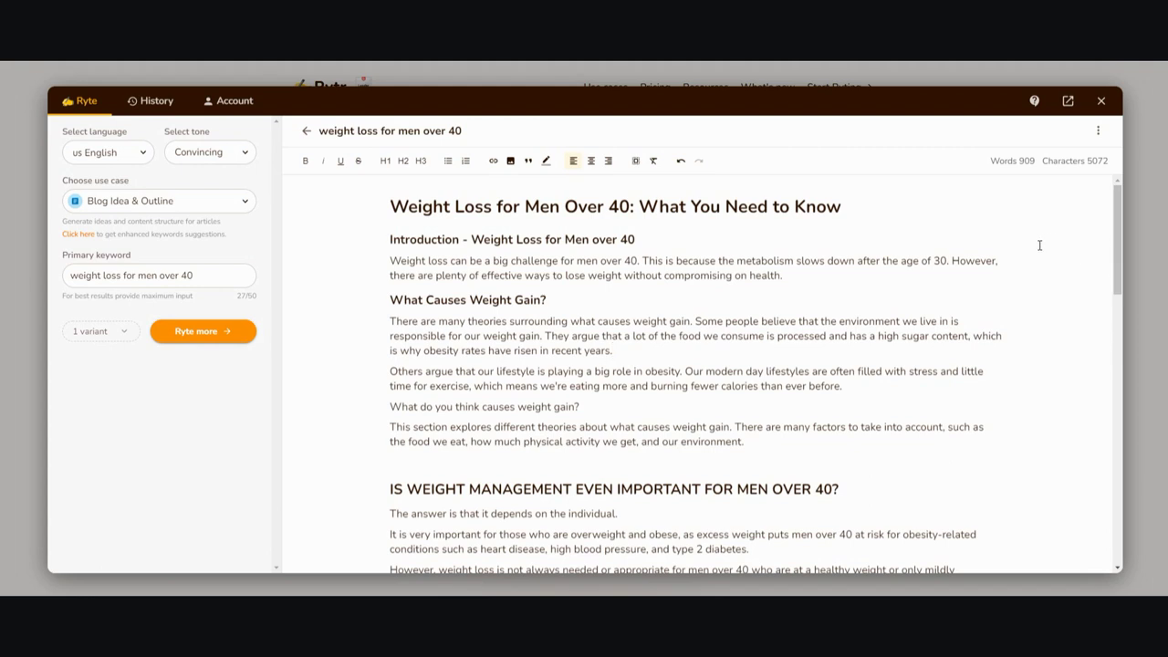